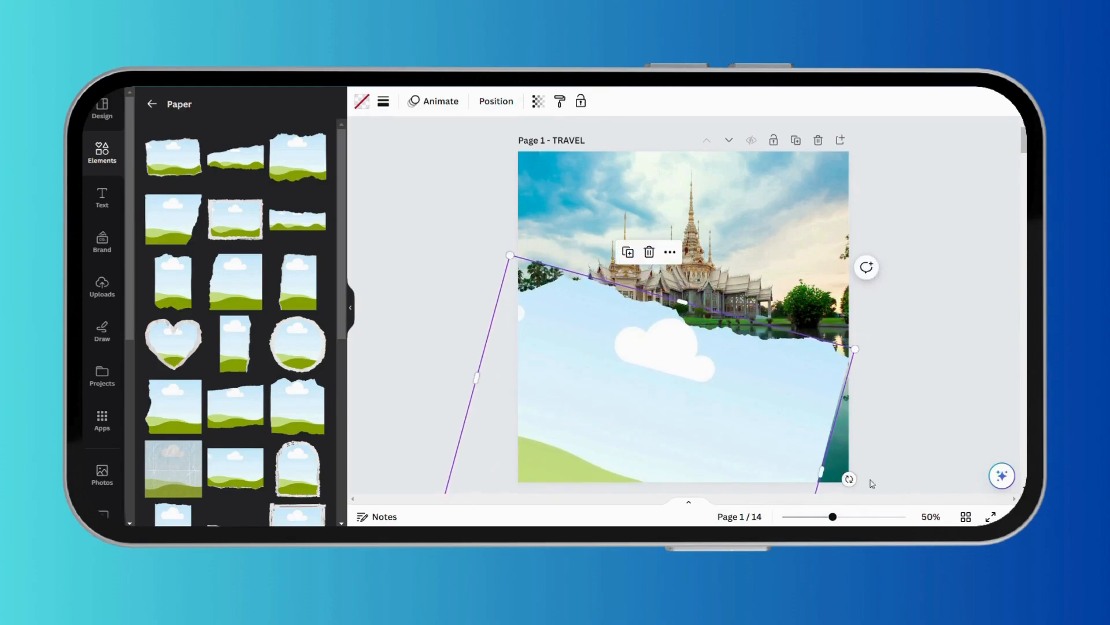
# Enlarge and rotate the torn-paper frame so it covers the lower part of the temple photo across the page
pyautogui.moveTo(546, 405); pyautogui.dragTo(538, 394)
pyautogui.moveTo(912, 484); pyautogui.dragTo(911, 471)
pyautogui.scroll(-1, 683, 306)
# Fill the torn-paper frame with the grey-to-white linear gradient (#a6a6a6 to #ffffff)
pyautogui.click(362, 101)
pyautogui.scroll(-6, 280, 323)
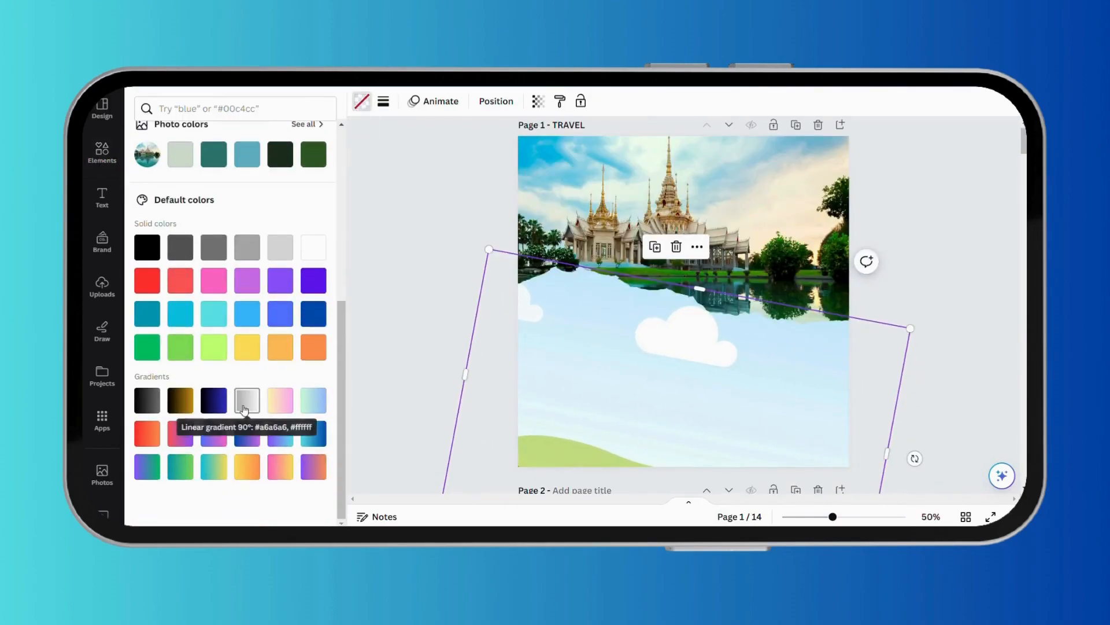
pyautogui.click(247, 401)
pyautogui.scroll(4, 249, 399)
# Add a solid border with a weight of about 20 to the torn-paper shape and colour it white
pyautogui.click(384, 101)
pyautogui.moveTo(384, 181); pyautogui.dragTo(409, 183)
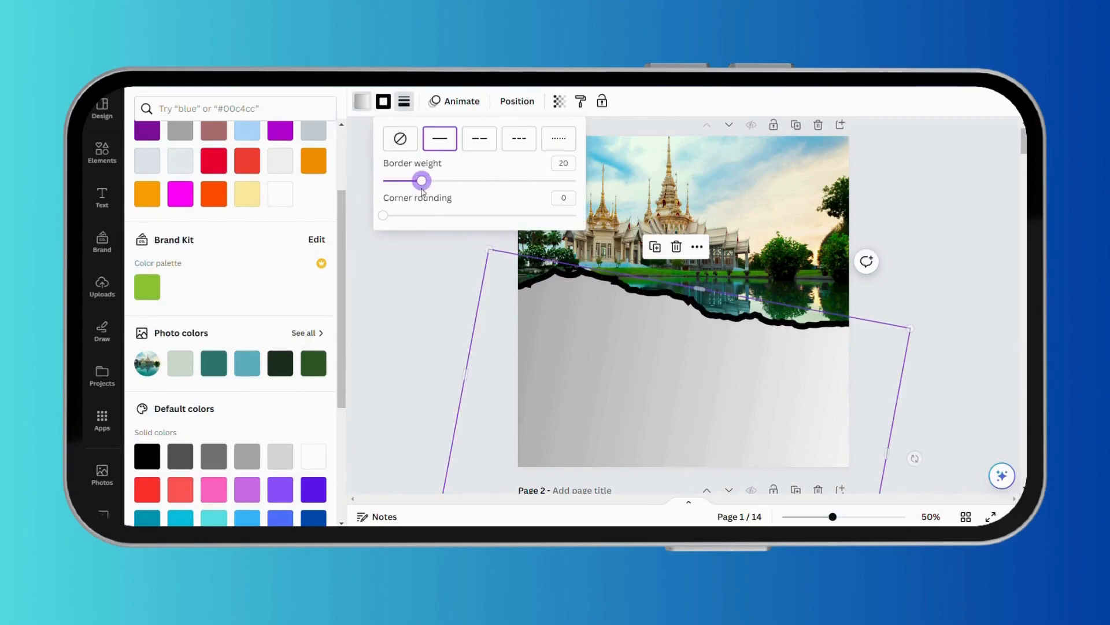
pyautogui.click(281, 194)
pyautogui.scroll(-5, 281, 231)
pyautogui.click(245, 399)
pyautogui.scroll(8, 249, 318)
pyautogui.click(382, 103)
pyautogui.click(281, 309)
pyautogui.scroll(1, 683, 312)
# Add a square frame and place it over the right part of the temple background photo
pyautogui.click(102, 152)
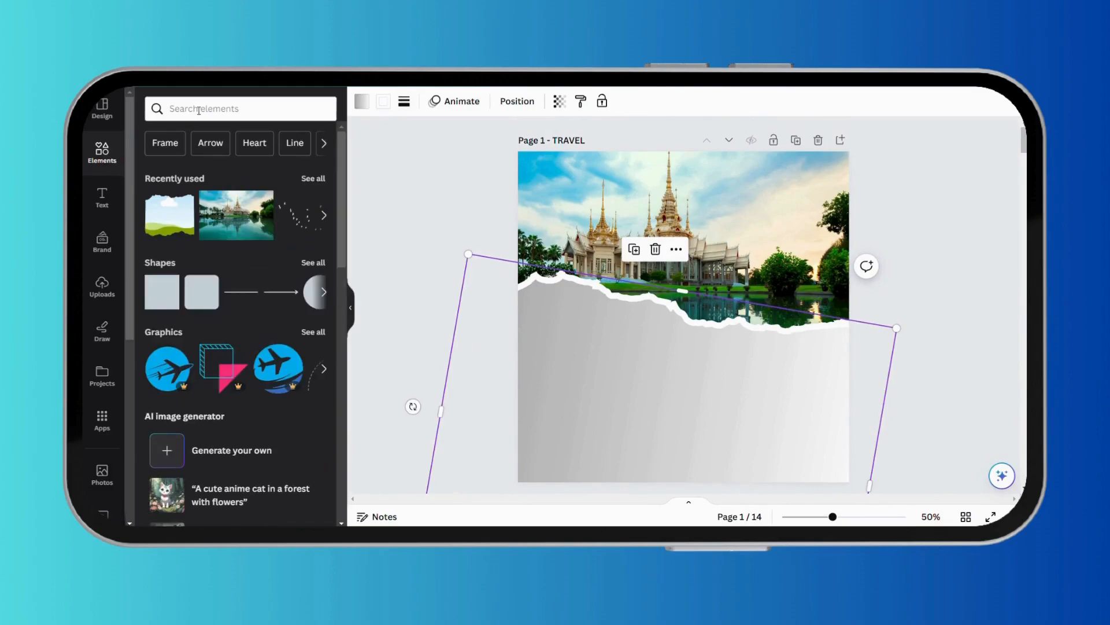
pyautogui.scroll(-10, 231, 318)
pyautogui.click(169, 308)
pyautogui.moveTo(602, 396); pyautogui.dragTo(683, 317)
pyautogui.moveTo(723, 278); pyautogui.dragTo(767, 277)
# Give the square frame a thin solid border
pyautogui.click(384, 102)
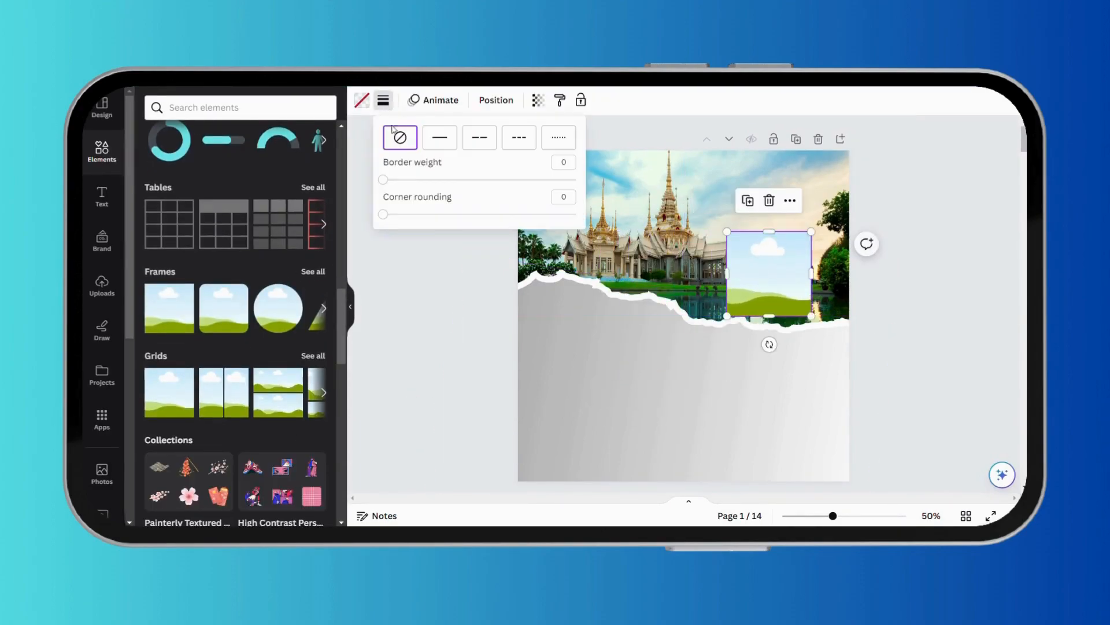
pyautogui.moveTo(382, 179); pyautogui.dragTo(395, 183)
pyautogui.click(364, 103)
# Search the photos for "thailand" and fill the square frame with the golden pagoda picture against a blue sky
pyautogui.click(102, 150)
pyautogui.click(201, 109)
pyautogui.click(224, 164)
pyautogui.click(232, 137)
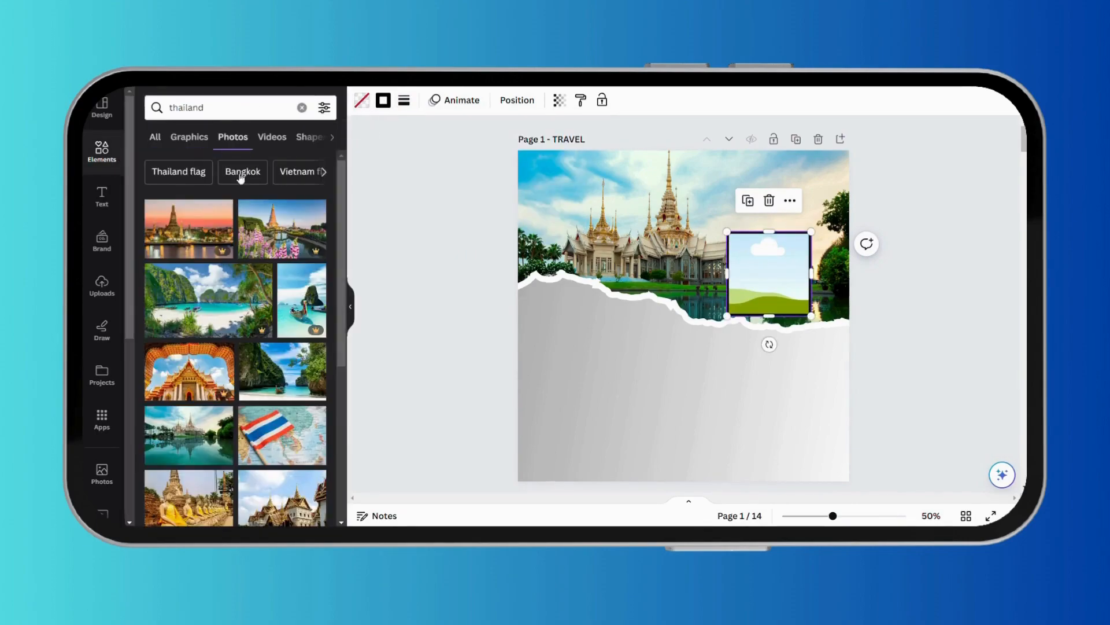
pyautogui.scroll(-5, 236, 335)
pyautogui.moveTo(282, 191); pyautogui.dragTo(756, 259)
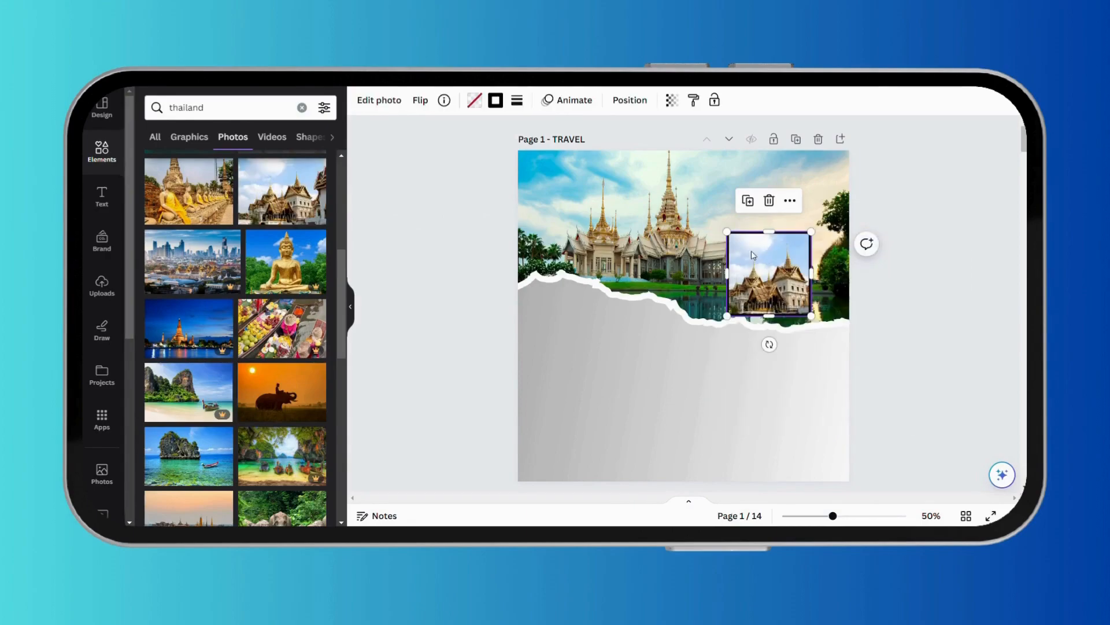
pyautogui.moveTo(168, 223); pyautogui.dragTo(763, 266)
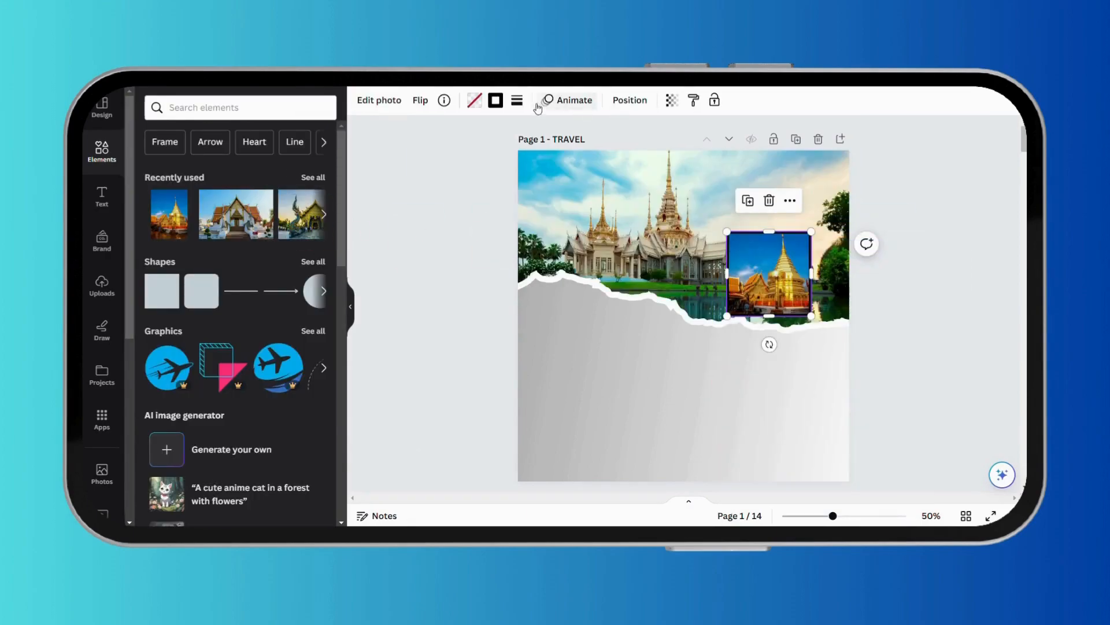
# Set the border colour of the golden pagoda photo to orange #FF5003
pyautogui.click(474, 100)
pyautogui.click(147, 175)
pyautogui.click(148, 176)
pyautogui.click(147, 175)
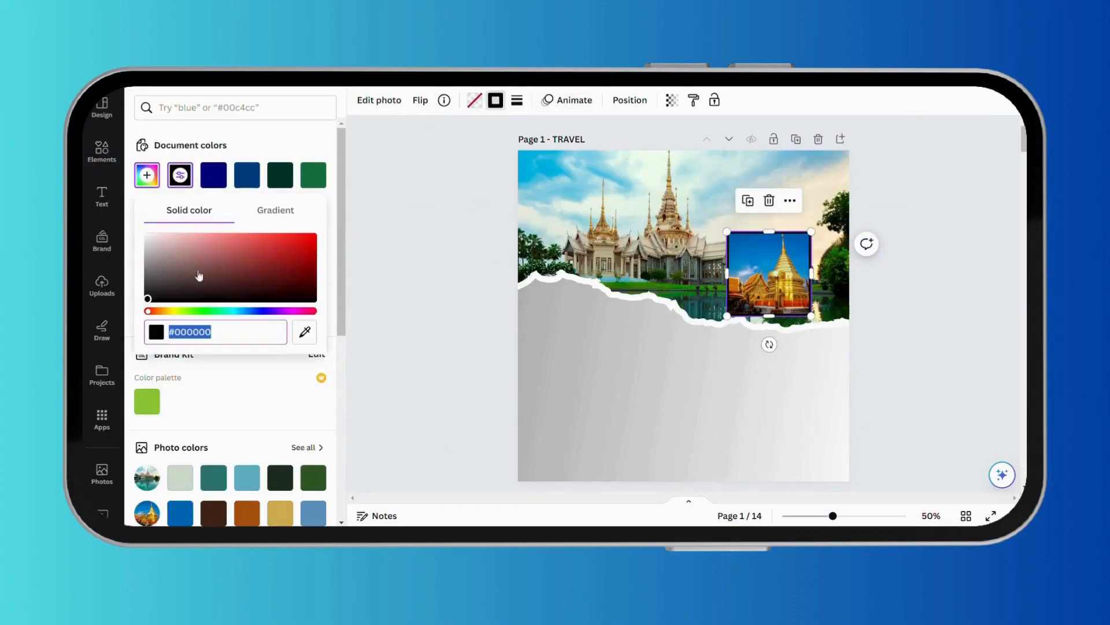
pyautogui.write('#FF5000')
pyautogui.click(148, 175)
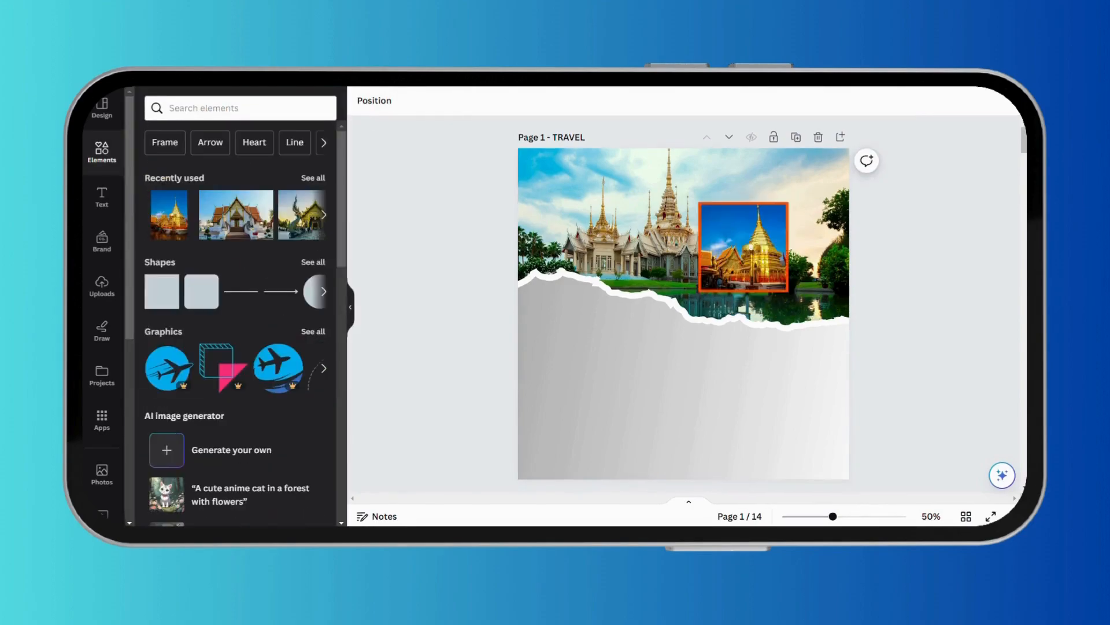
# Duplicate the golden pagoda frame just below the original and fill the copy with the ornate gold-roofed temple photo
pyautogui.click(745, 240)
pyautogui.click(723, 172)
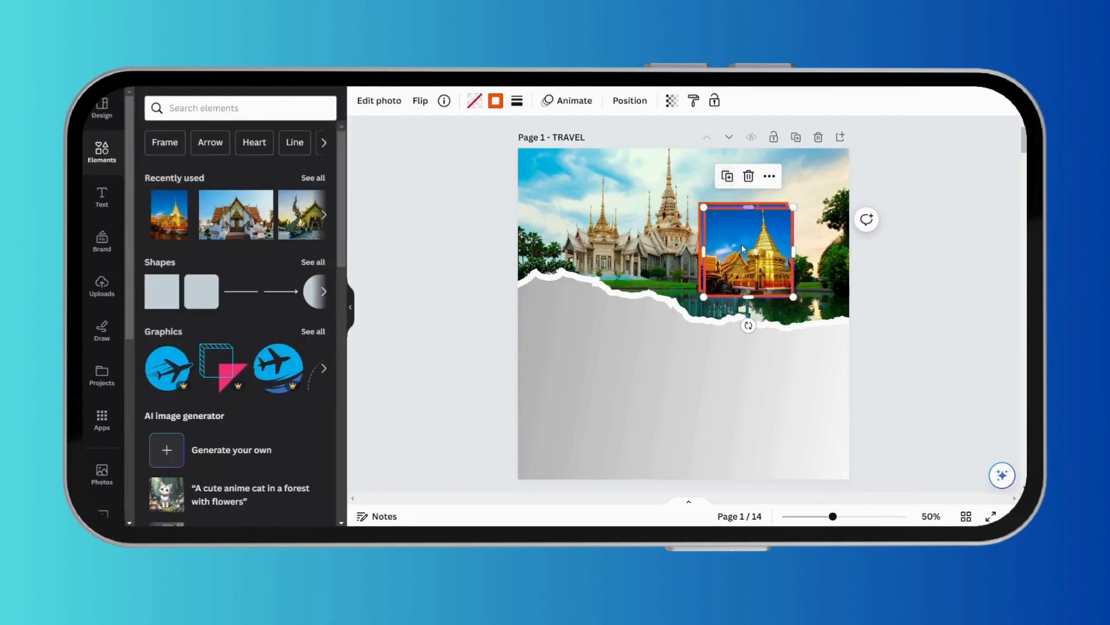
pyautogui.moveTo(710, 219); pyautogui.dragTo(737, 293)
pyautogui.moveTo(300, 230); pyautogui.dragTo(758, 318)
# Set the border colour of the second temple photo to dark blue #003F7D
pyautogui.click(495, 100)
pyautogui.click(183, 311)
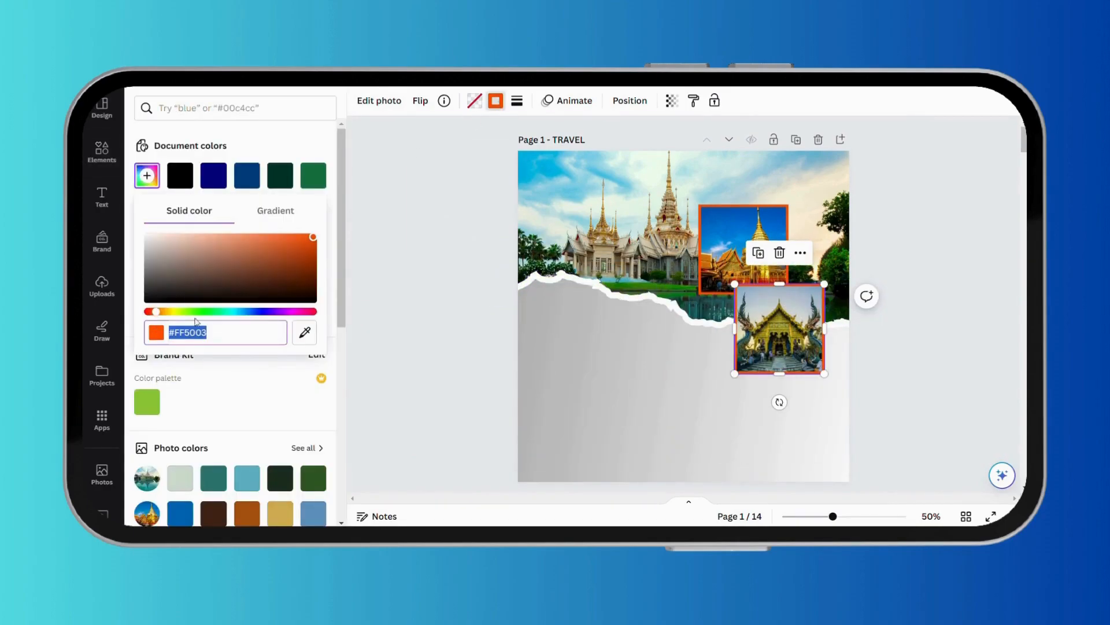
pyautogui.write('#003F7D')
pyautogui.press('Return')
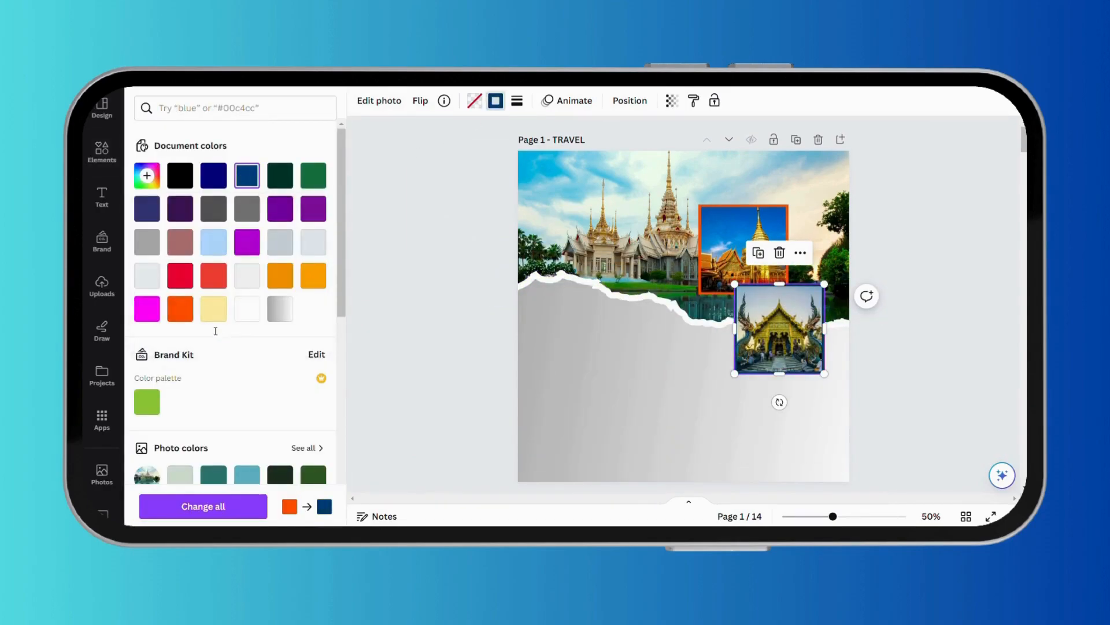
# Nudge the blue-bordered photo up with a slight clockwise tilt, and layer it behind the golden pagoda photo
pyautogui.press('Up')
pyautogui.press('Up')
pyautogui.press('Up')
pyautogui.press('Up')
pyautogui.press('Up')
pyautogui.press('Up')
pyautogui.press('Up')
pyautogui.press('Up')
pyautogui.press('Up')
pyautogui.press('Up')
pyautogui.press('Up')
pyautogui.press('Up')
pyautogui.press('Up')
pyautogui.press('Up')
pyautogui.press('Up')
pyautogui.press('Up')
pyautogui.press('Up')
pyautogui.press('Up')
pyautogui.press('Up')
pyautogui.press('Up')
pyautogui.moveTo(779, 396); pyautogui.dragTo(759, 401)
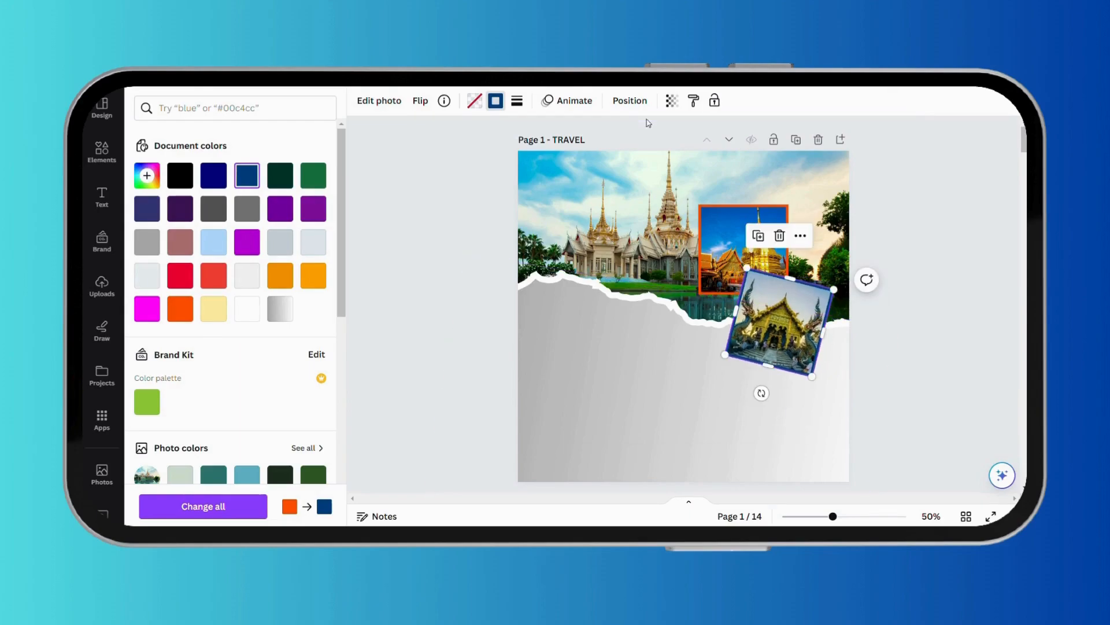
pyautogui.click(629, 100)
pyautogui.moveTo(290, 184); pyautogui.dragTo(293, 228)
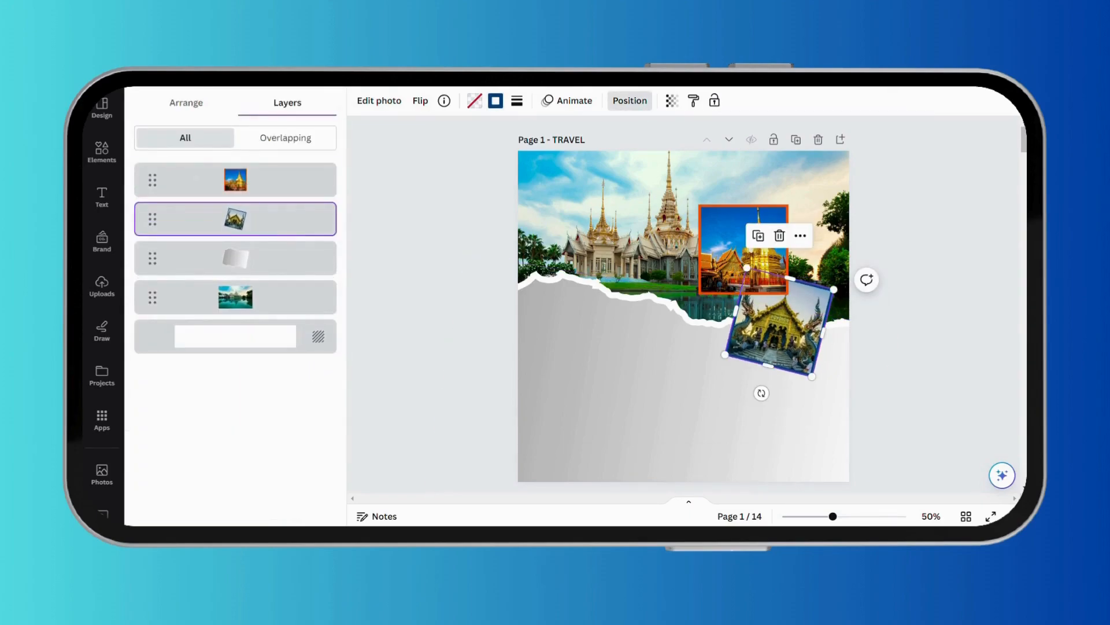
# Duplicate the blue-bordered photo below it, swapping in the white temple picture and an orange border
pyautogui.click(800, 340)
pyautogui.hotkey('ctrl', 'd')
pyautogui.moveTo(775, 389); pyautogui.dragTo(716, 451)
pyautogui.click(102, 152)
pyautogui.moveTo(237, 214); pyautogui.dragTo(730, 379)
pyautogui.click(496, 100)
pyautogui.click(181, 308)
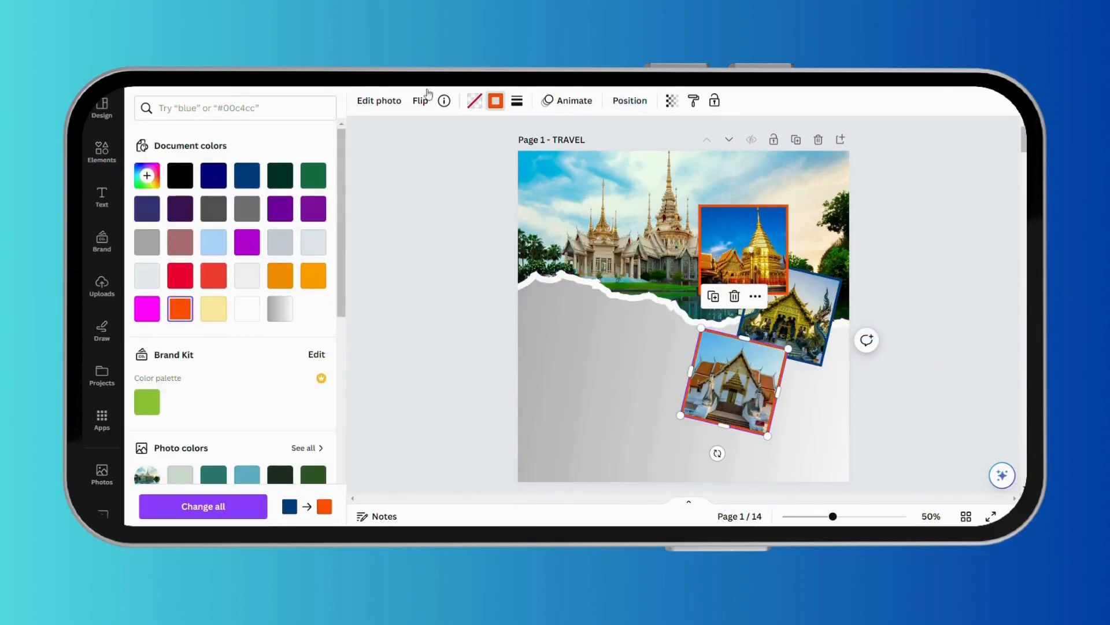
# Tilt the white temple photo slightly counterclockwise and layer it behind the blue-bordered photo
pyautogui.moveTo(706, 452); pyautogui.dragTo(744, 454)
pyautogui.click(630, 100)
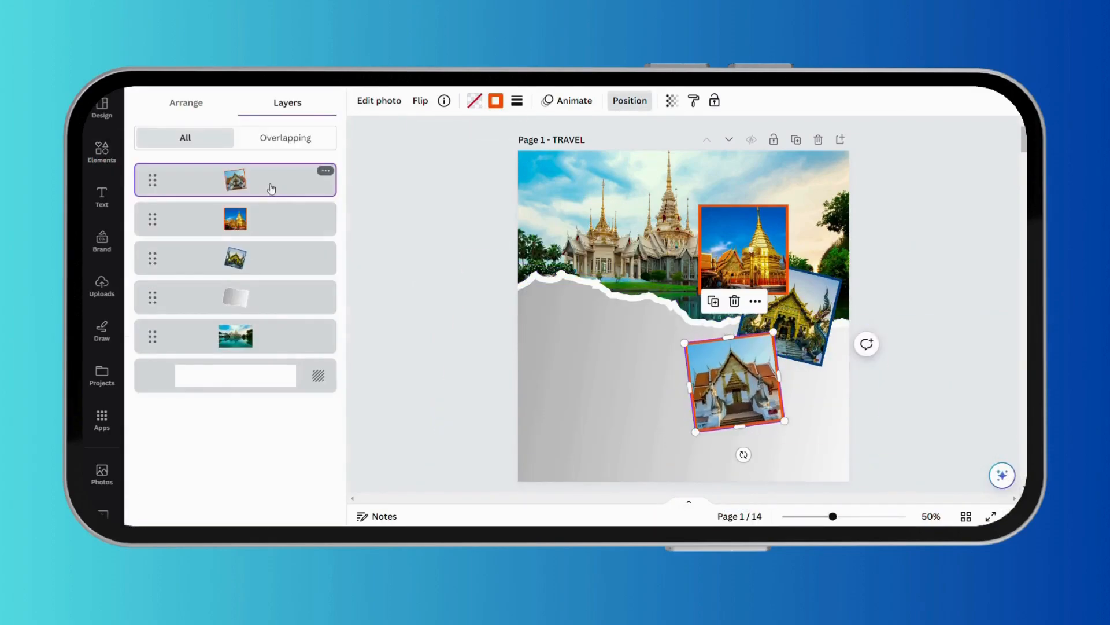
pyautogui.click(102, 151)
# Insert the uploaded airliner image onto the page and shrink it
pyautogui.click(102, 286)
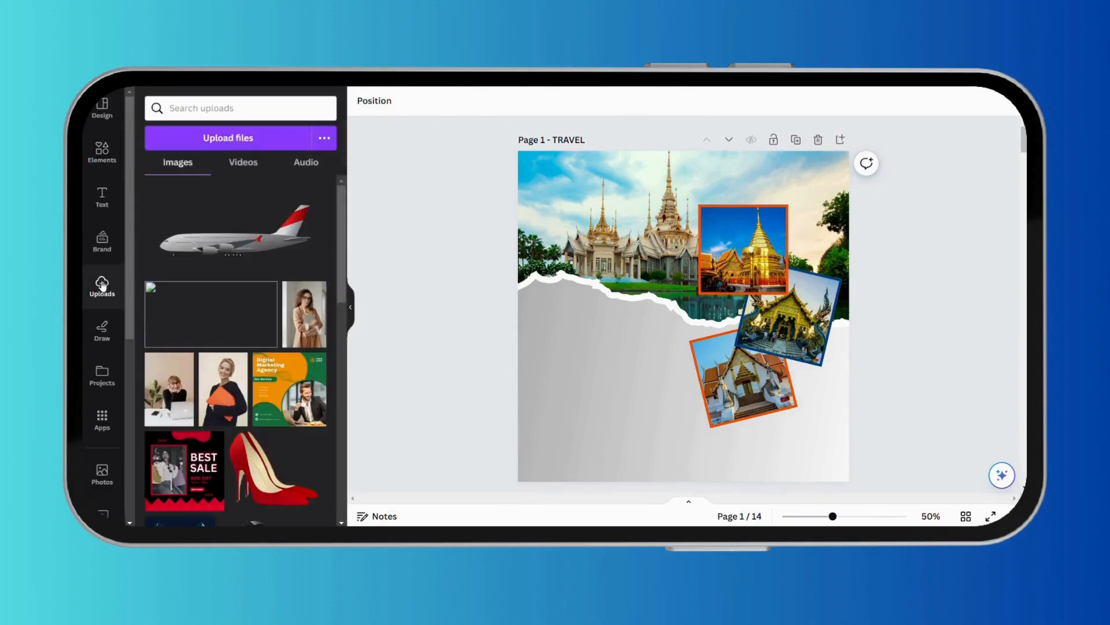
pyautogui.click(248, 237)
pyautogui.click(117, 154)
pyautogui.moveTo(563, 377); pyautogui.dragTo(659, 329)
# Lock the torn-paper shape so that it cannot be moved
pyautogui.moveTo(755, 292); pyautogui.dragTo(802, 430)
pyautogui.hotkey('ctrl', 'z')
pyautogui.click(682, 379)
pyautogui.click(604, 103)
# Place the airliner just below the white temple photo, resizing it and tilting its nose upward
pyautogui.click(726, 301)
pyautogui.moveTo(726, 302); pyautogui.dragTo(732, 439)
pyautogui.moveTo(812, 390); pyautogui.dragTo(837, 378)
pyautogui.moveTo(752, 490); pyautogui.dragTo(732, 488)
pyautogui.moveTo(768, 438); pyautogui.dragTo(788, 445)
# Search the graphics for "clouds" and add the soft grey cloud over the airliner
pyautogui.click(231, 108)
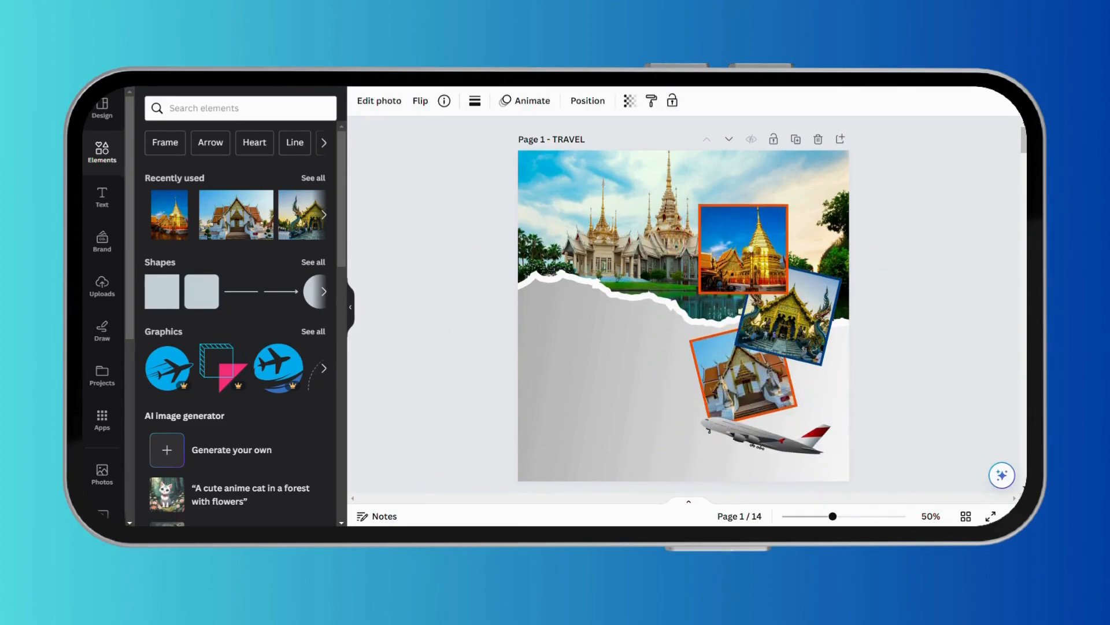
pyautogui.write('clouds')
pyautogui.press('Return')
pyautogui.click(314, 208)
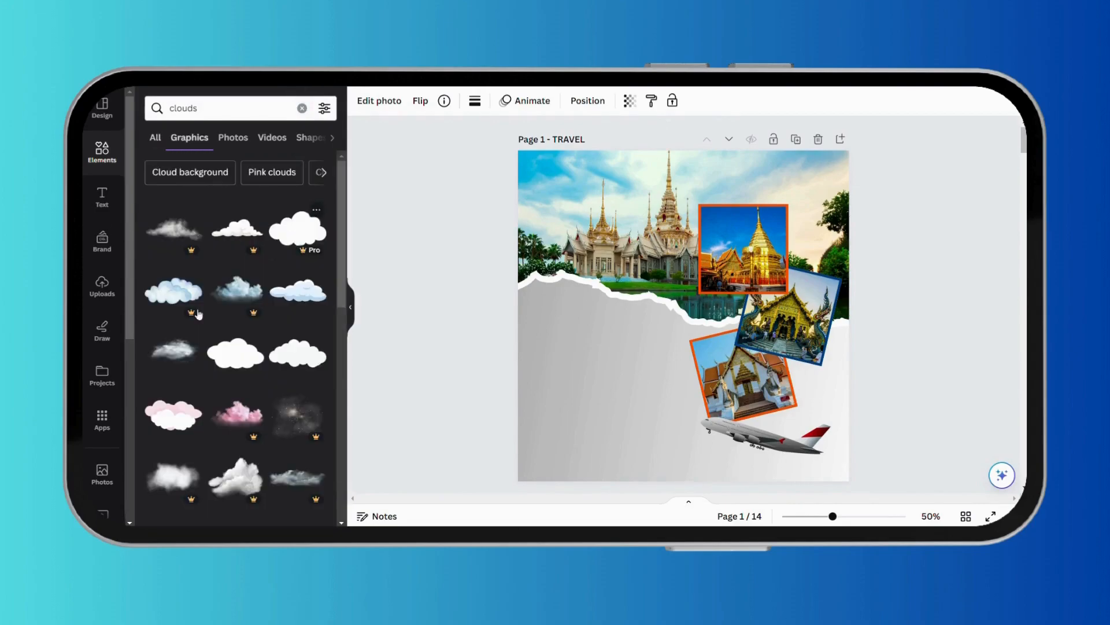
pyautogui.click(174, 347)
pyautogui.moveTo(644, 337); pyautogui.dragTo(724, 455)
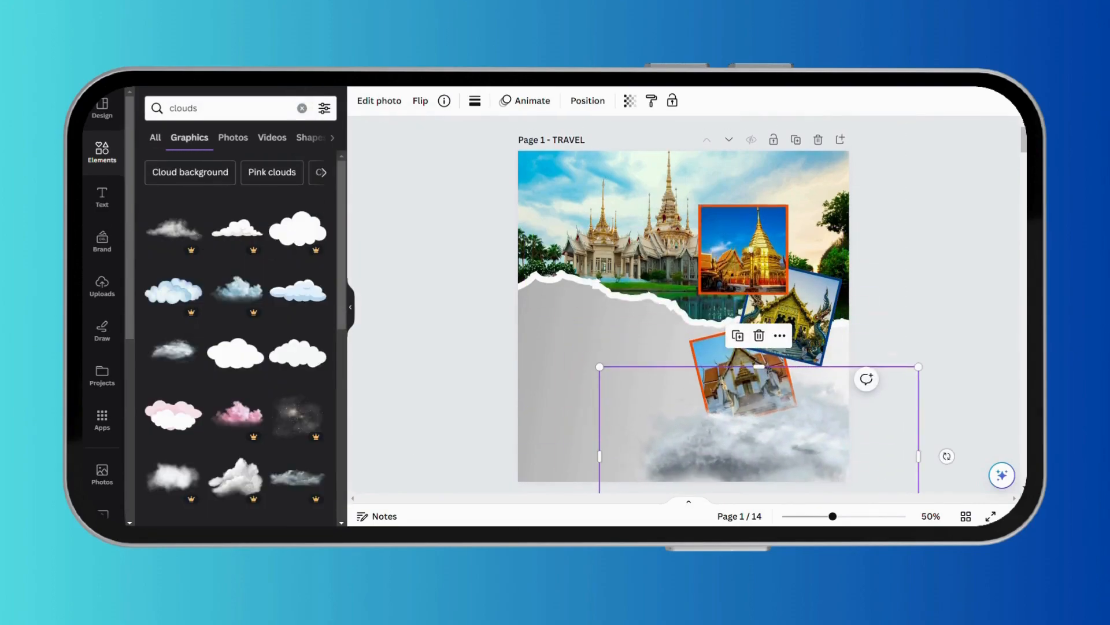
# Resize and position the cloud around the airliner, and layer it behind the airliner and the three photos
pyautogui.moveTo(599, 368); pyautogui.dragTo(657, 399)
pyautogui.moveTo(704, 445); pyautogui.dragTo(661, 419)
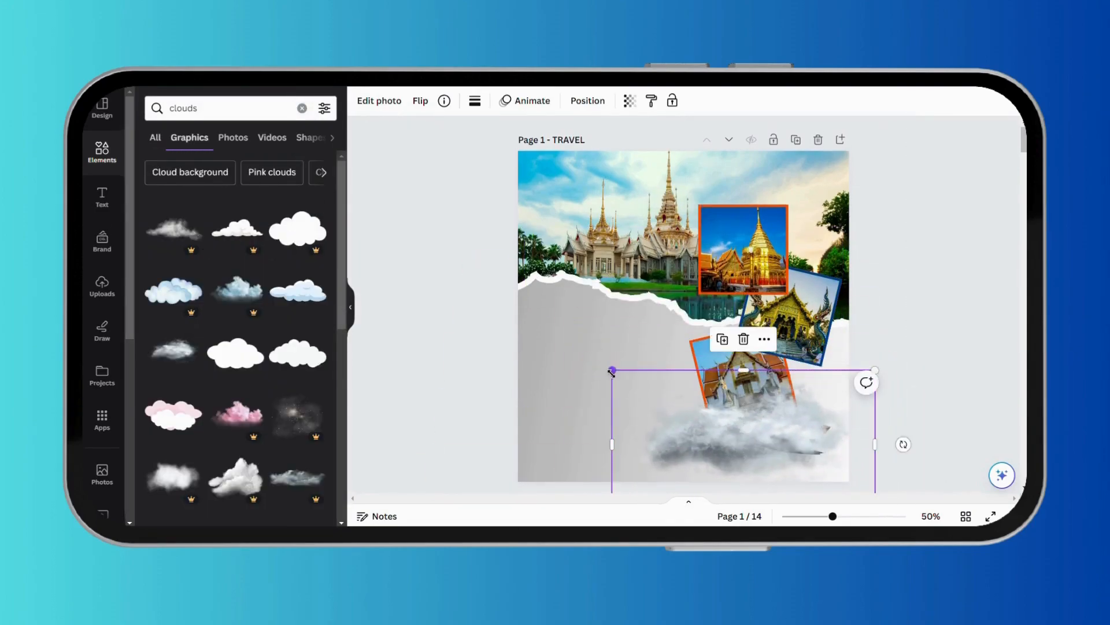
pyautogui.moveTo(612, 370); pyautogui.dragTo(647, 390)
pyautogui.moveTo(773, 474); pyautogui.dragTo(768, 469)
pyautogui.click(588, 100)
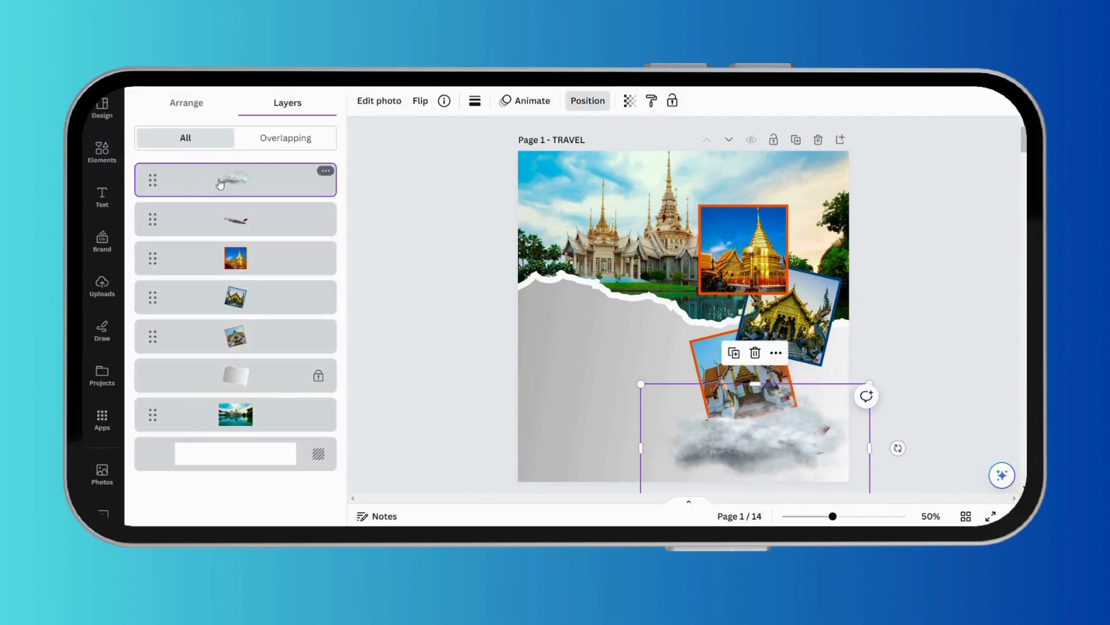
pyautogui.moveTo(871, 382)
pyautogui.mouseDown()
pyautogui.moveTo(900, 365)
pyautogui.moveTo(888, 374)
pyautogui.mouseUp()
pyautogui.moveTo(269, 217); pyautogui.dragTo(268, 340)
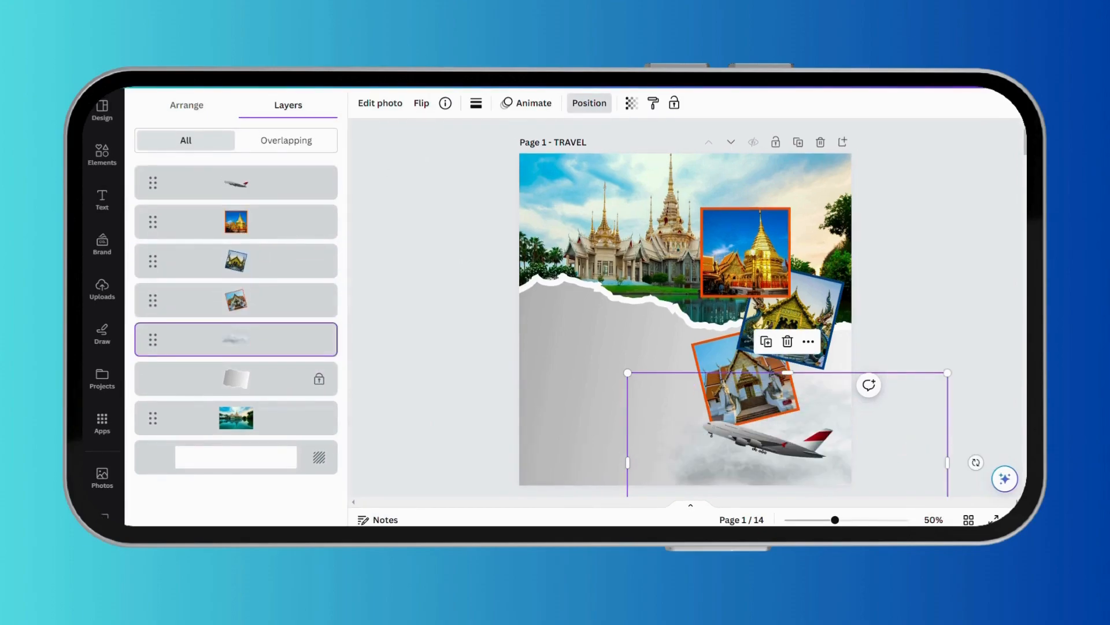
# Search the graphics for "bird" and add the flying birds in white above the golden pagoda photo
pyautogui.click(103, 155)
pyautogui.click(285, 108)
pyautogui.write('bird')
pyautogui.press('Return')
pyautogui.click(310, 211)
pyautogui.scroll(-5, 238, 318)
pyautogui.click(298, 303)
pyautogui.moveTo(688, 328); pyautogui.dragTo(790, 196)
pyautogui.click(507, 103)
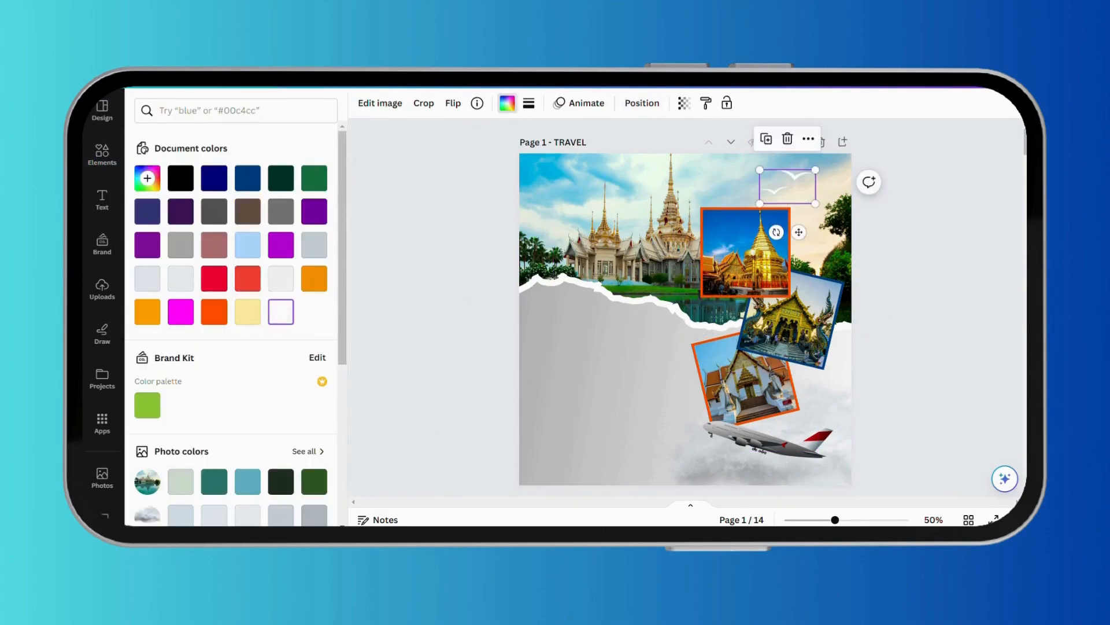
# Search the graphics for "aerplane" and add the brown plane with a looping trail
pyautogui.click(102, 155)
pyautogui.click(302, 111)
pyautogui.write('aerplane')
pyautogui.press('Return')
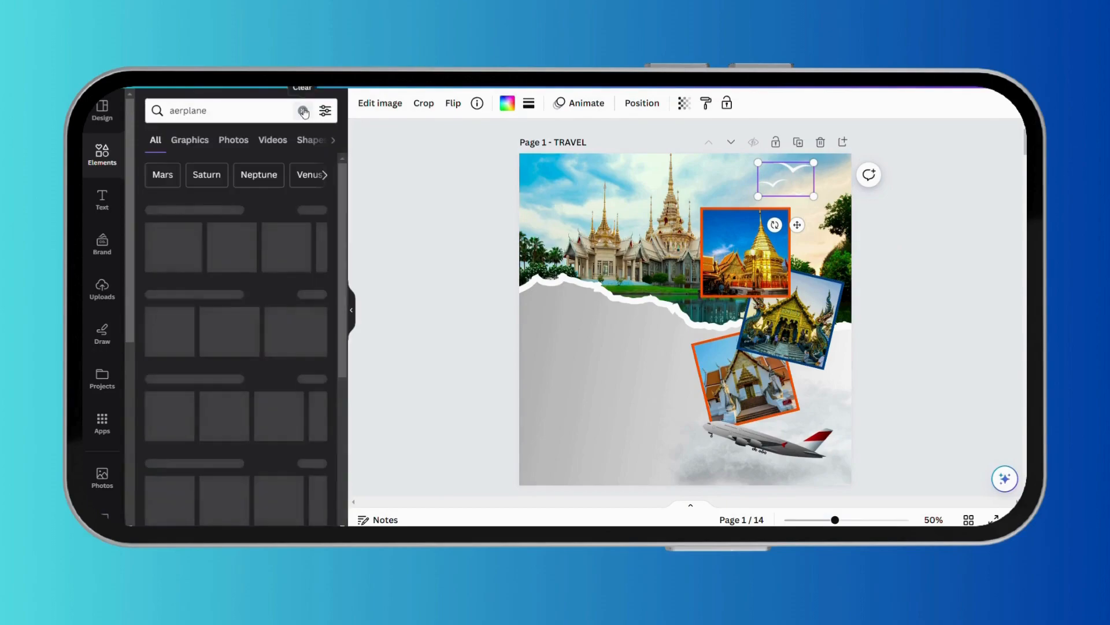
pyautogui.click(190, 139)
pyautogui.scroll(-3, 241, 289)
pyautogui.click(234, 389)
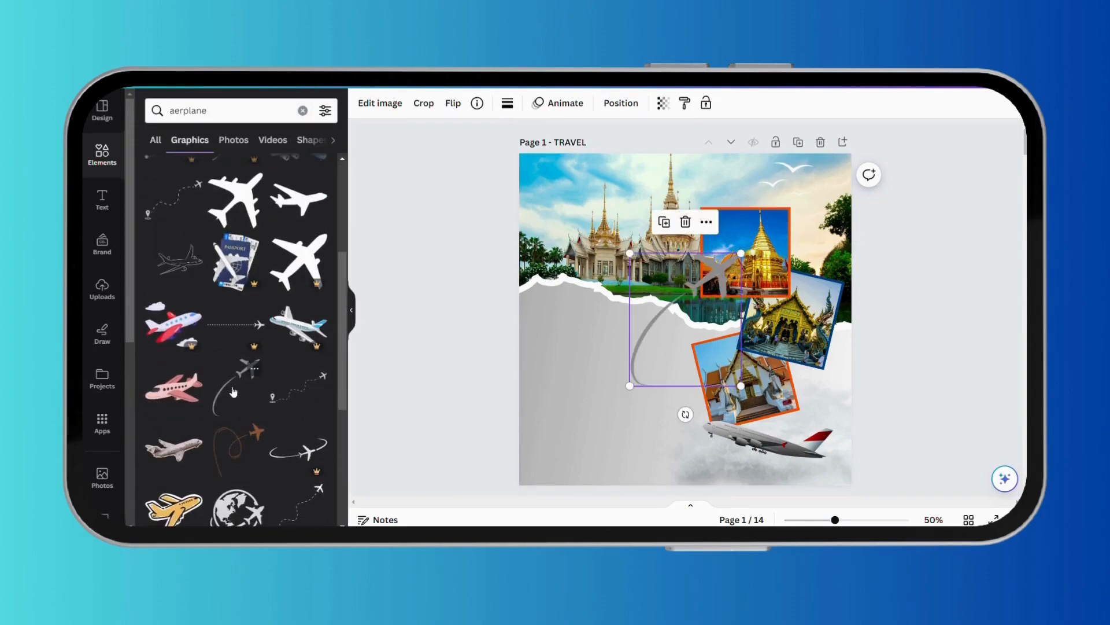
pyautogui.click(685, 223)
pyautogui.scroll(-3, 255, 382)
pyautogui.click(236, 414)
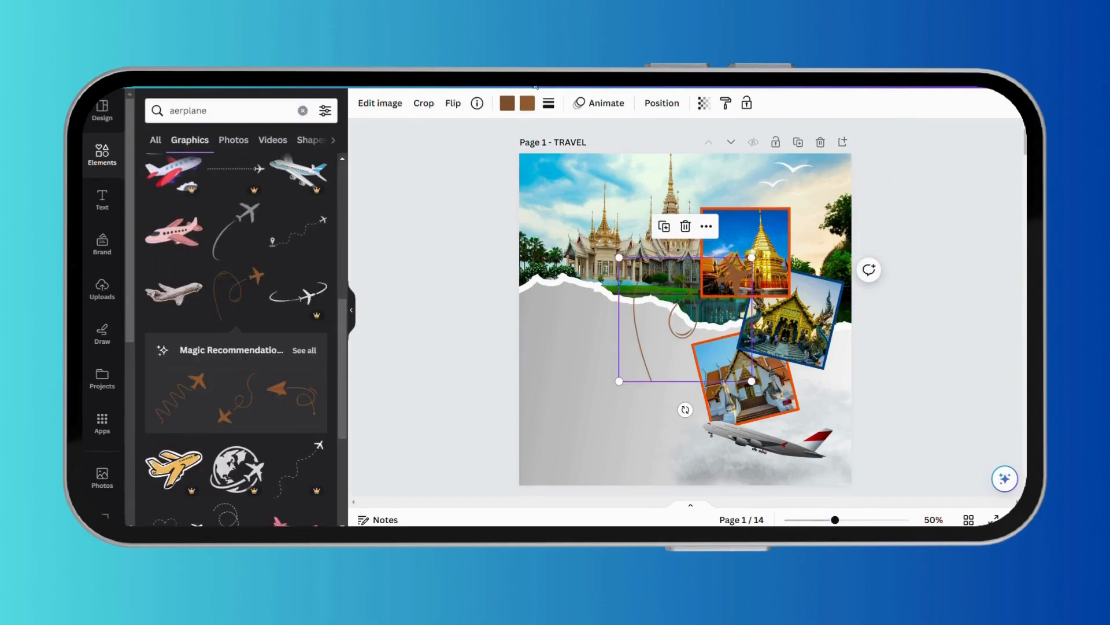
# Rotate and shrink the looping-trail plane beside the golden pagoda photo, and recolour both its colours white
pyautogui.moveTo(680, 392); pyautogui.dragTo(842, 226)
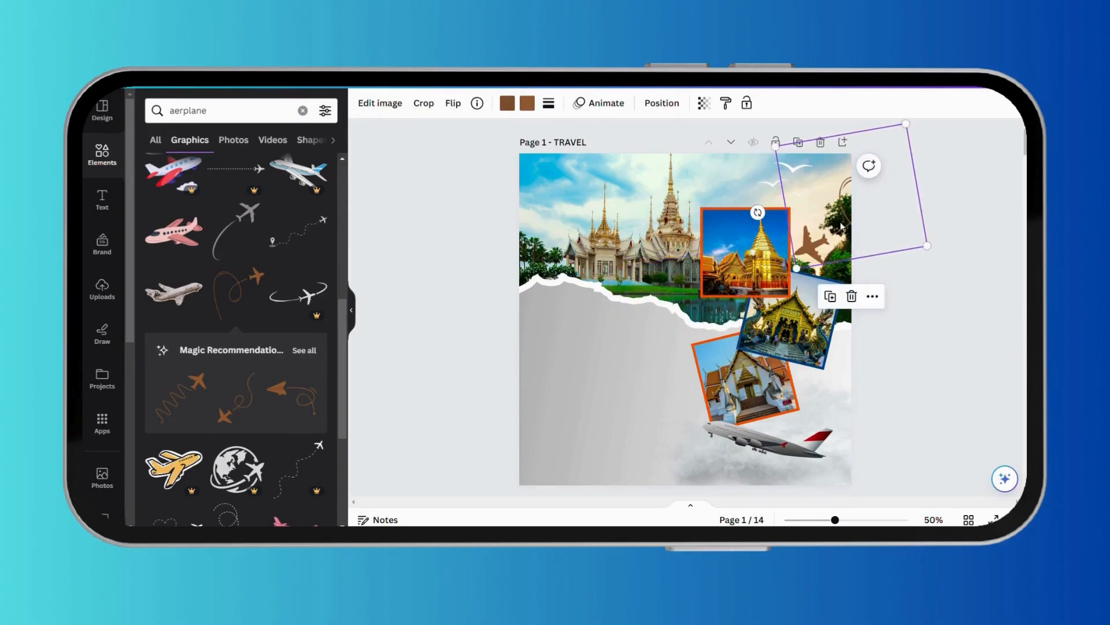
pyautogui.moveTo(906, 125); pyautogui.dragTo(826, 212)
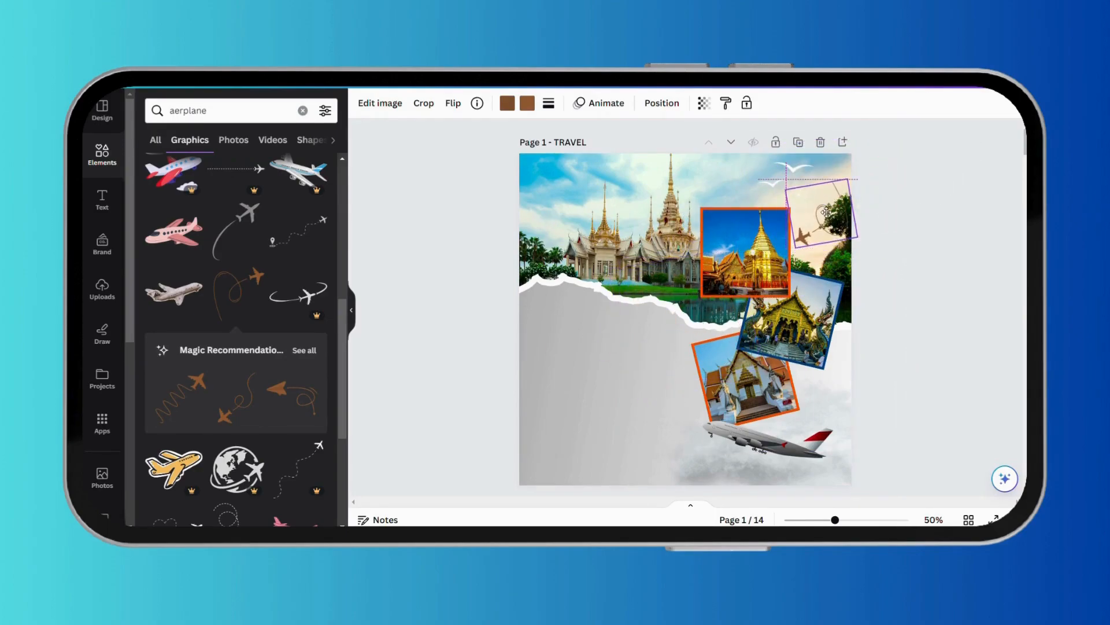
pyautogui.click(527, 103)
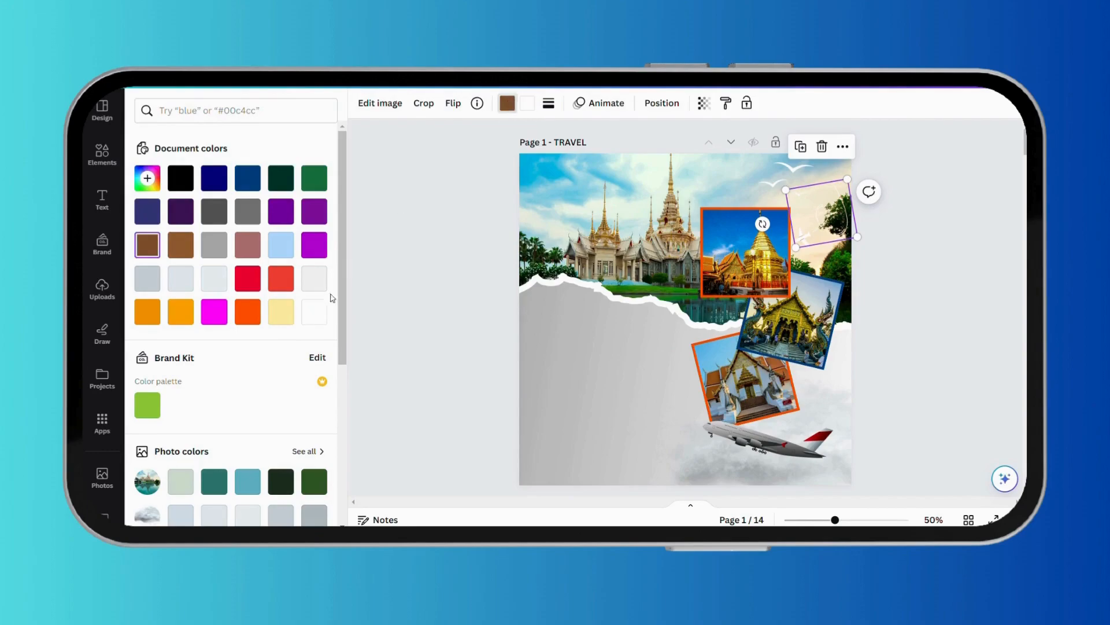
pyautogui.click(380, 103)
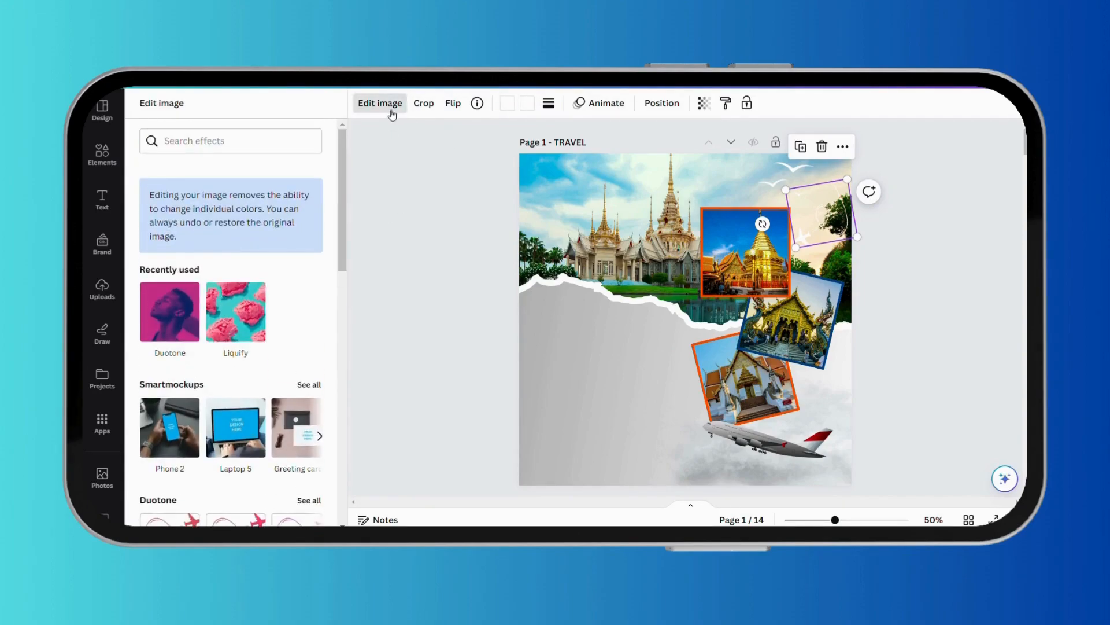
pyautogui.click(380, 103)
pyautogui.moveTo(847, 179); pyautogui.dragTo(852, 174)
pyautogui.moveTo(815, 224); pyautogui.dragTo(847, 194)
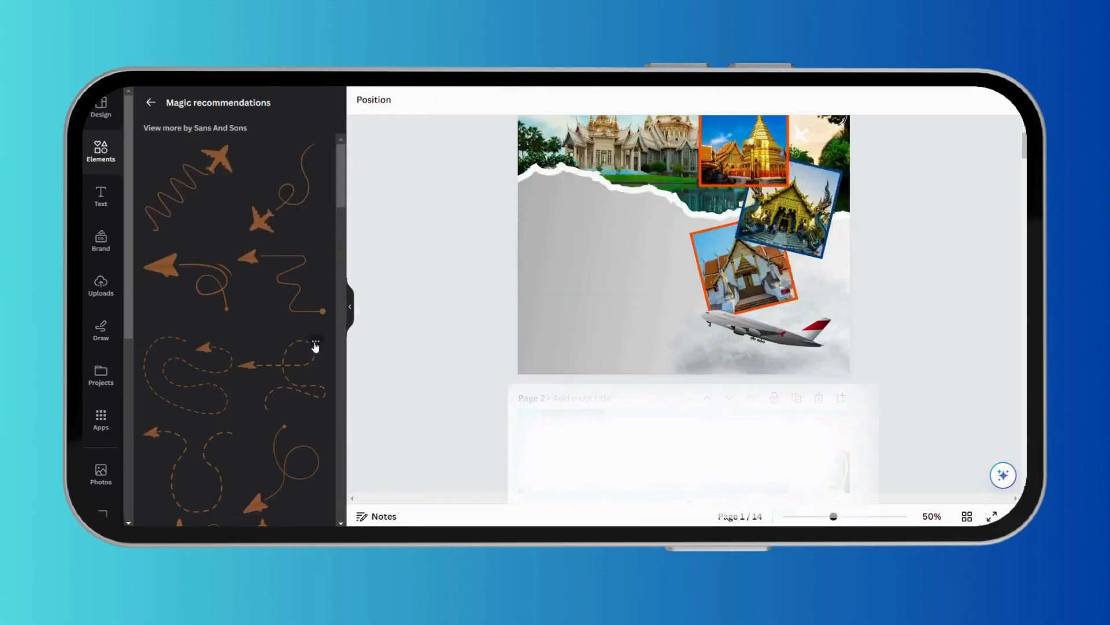
pyautogui.scroll(-1, 295, 261)
pyautogui.scroll(-10, 295, 260)
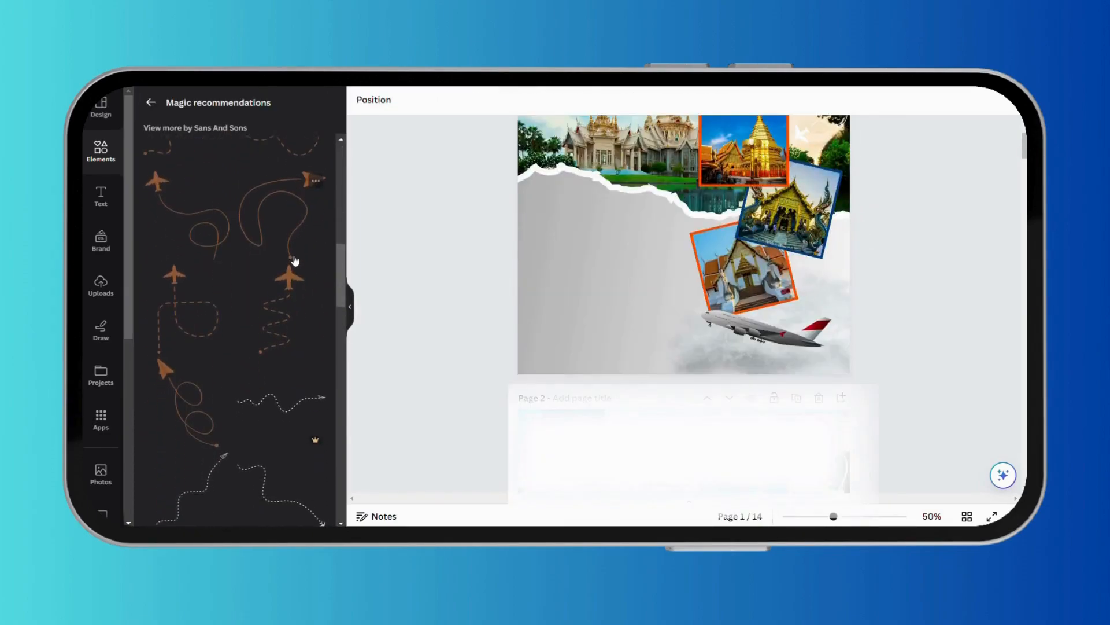
pyautogui.click(280, 258)
pyautogui.moveTo(684, 249); pyautogui.dragTo(549, 243)
pyautogui.moveTo(548, 335); pyautogui.dragTo(455, 269)
pyautogui.moveTo(533, 234); pyautogui.dragTo(496, 212)
pyautogui.moveTo(582, 234); pyautogui.dragTo(542, 226)
pyautogui.moveTo(475, 214); pyautogui.dragTo(487, 313)
pyautogui.scroll(2, 487, 319)
pyautogui.moveTo(501, 430); pyautogui.dragTo(531, 306)
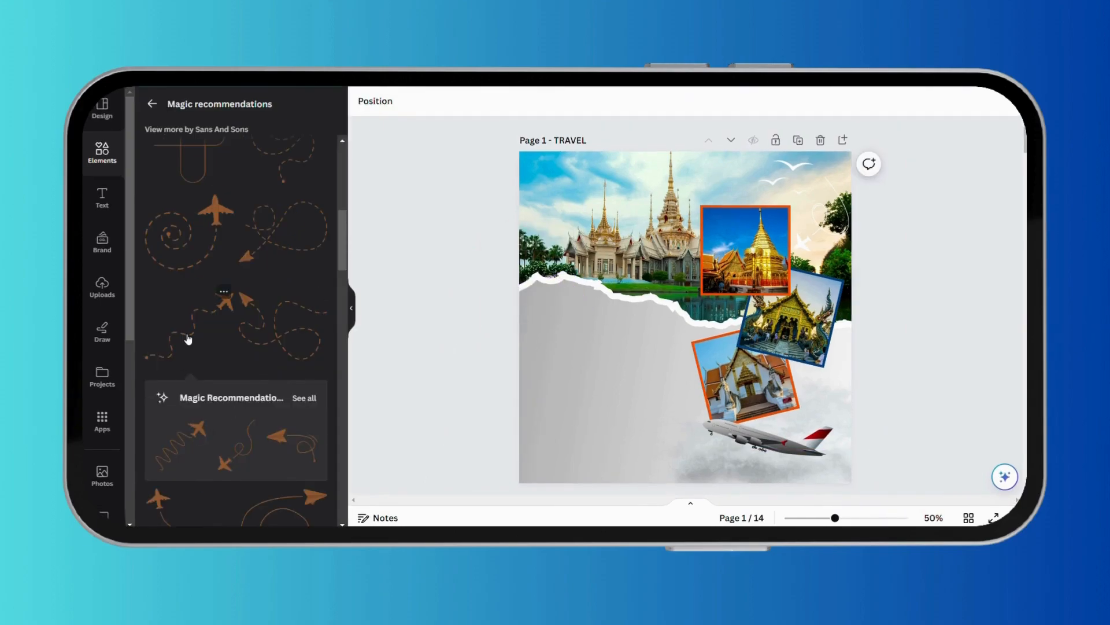
# Add the brown plane with a wavy dashed trail, shrink it and rotate it about 30° at the left end of the torn edge
pyautogui.click(186, 337)
pyautogui.moveTo(654, 328); pyautogui.dragTo(469, 342)
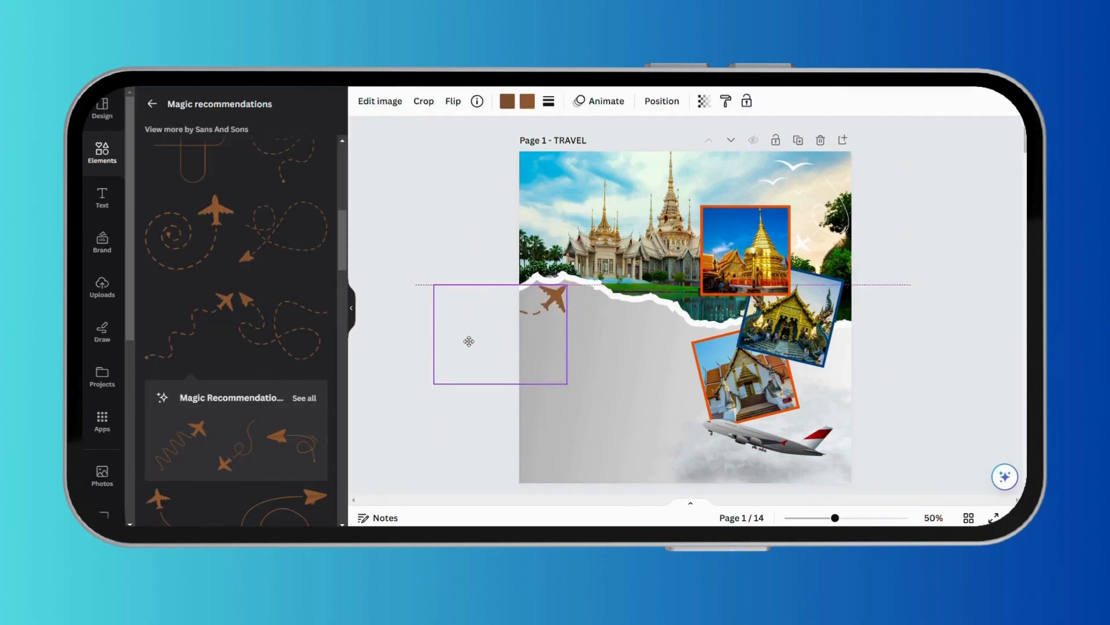
pyautogui.moveTo(435, 383); pyautogui.dragTo(503, 361)
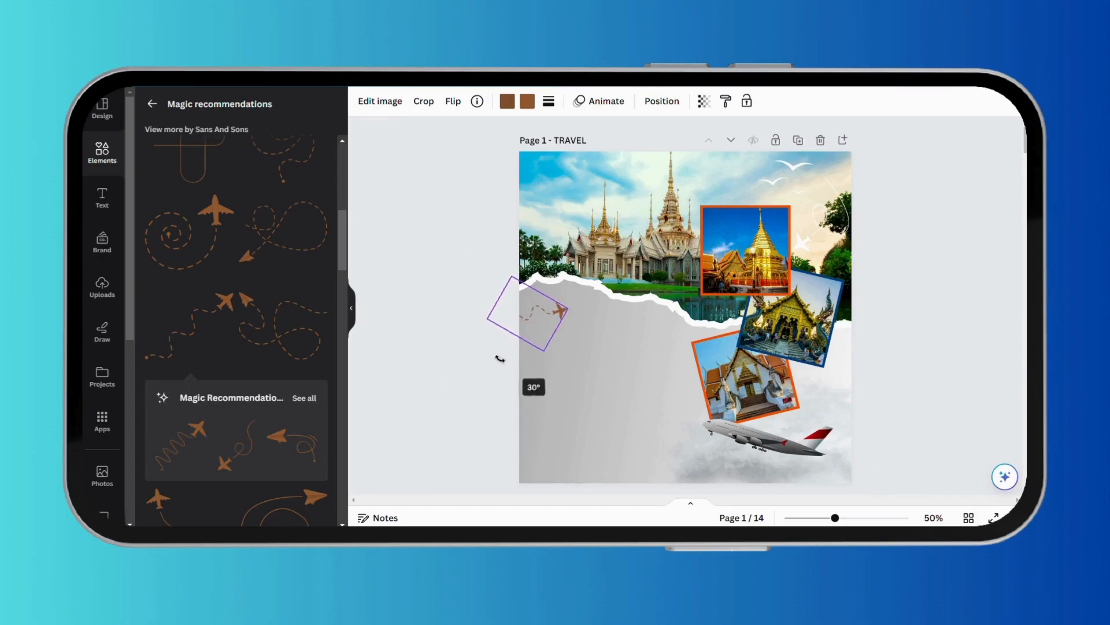
pyautogui.moveTo(560, 294); pyautogui.dragTo(564, 298)
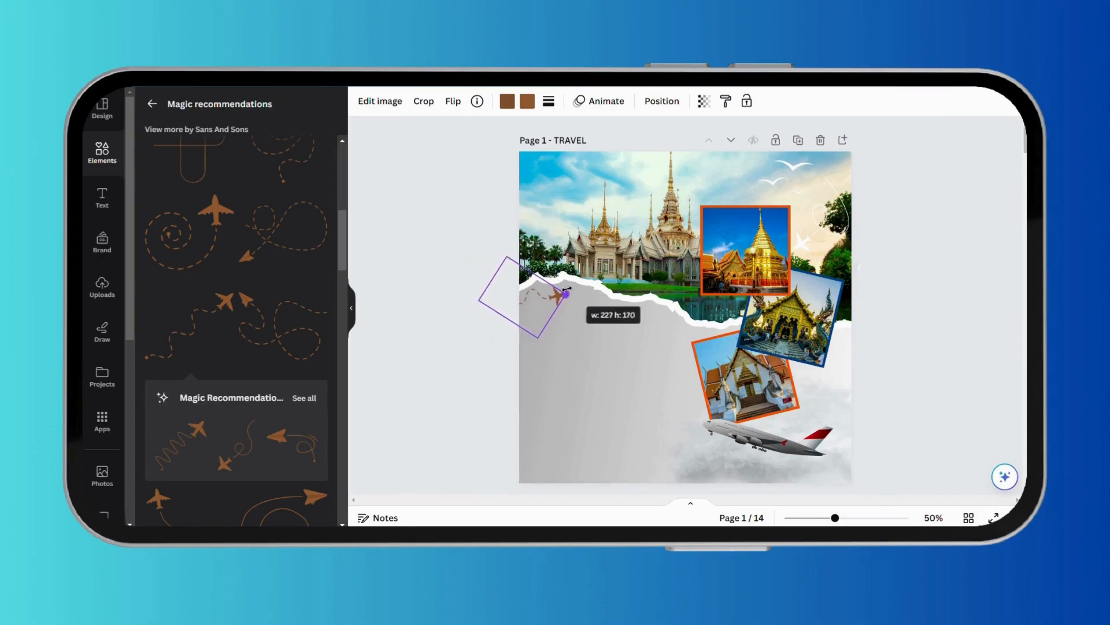
# Recolour both colours of the dashed-trail plane white (#ffffff) and nudge it just under the torn edge
pyautogui.click(508, 105)
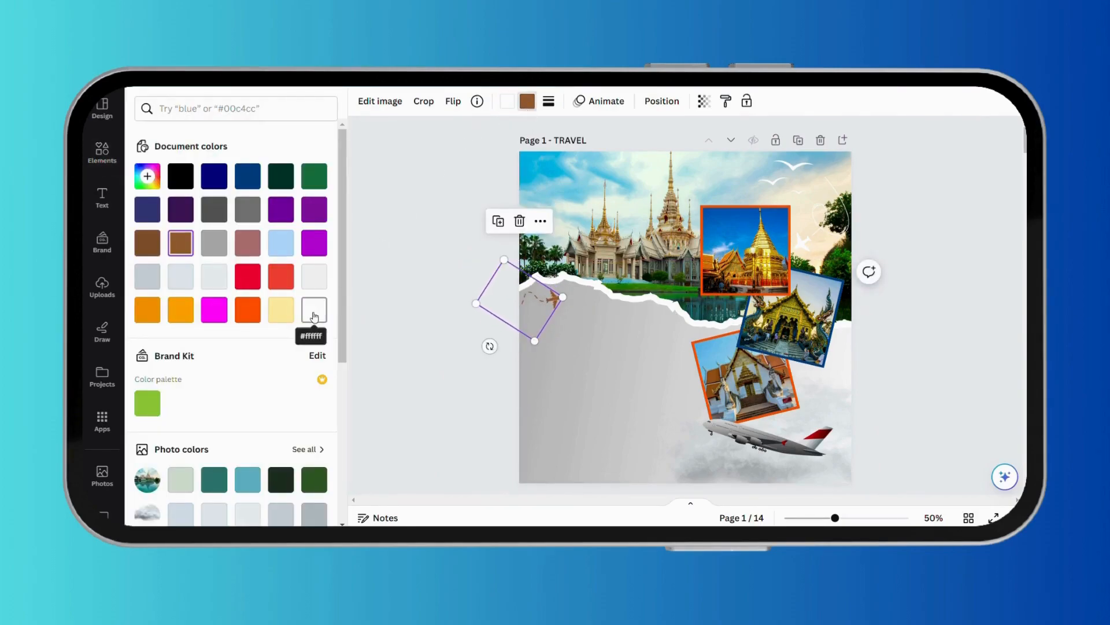
pyautogui.moveTo(544, 307); pyautogui.dragTo(540, 306)
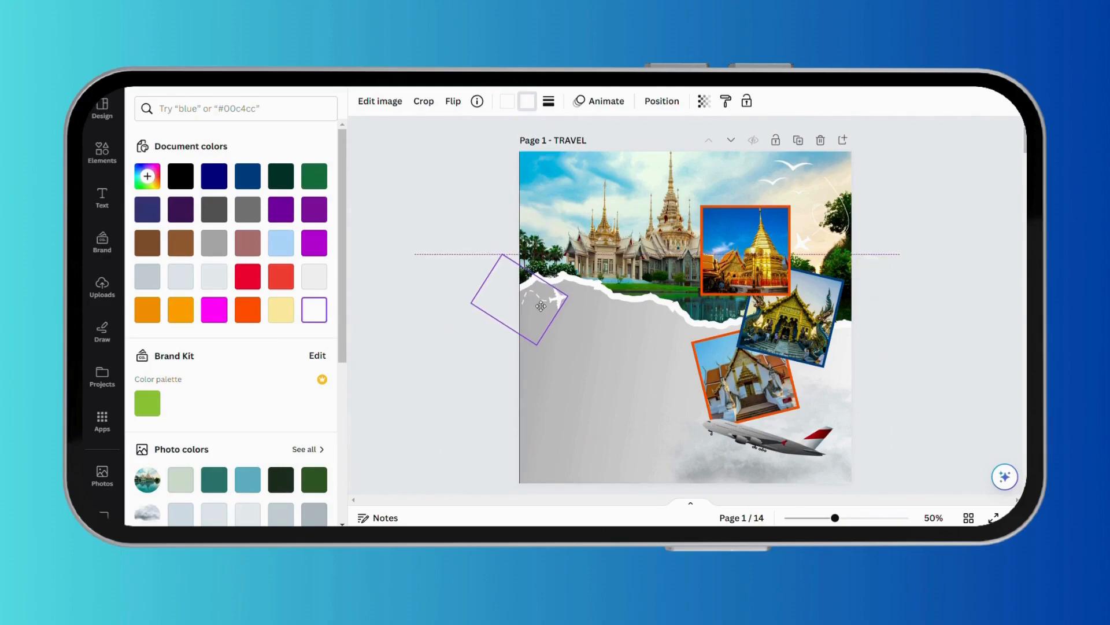
pyautogui.click(556, 243)
# Add the body text "Embark on an enchanting journey to the heart of Southeast Asia and experience Thailand's exotic charms like never before." below the torn edge
pyautogui.click(104, 198)
pyautogui.click(220, 337)
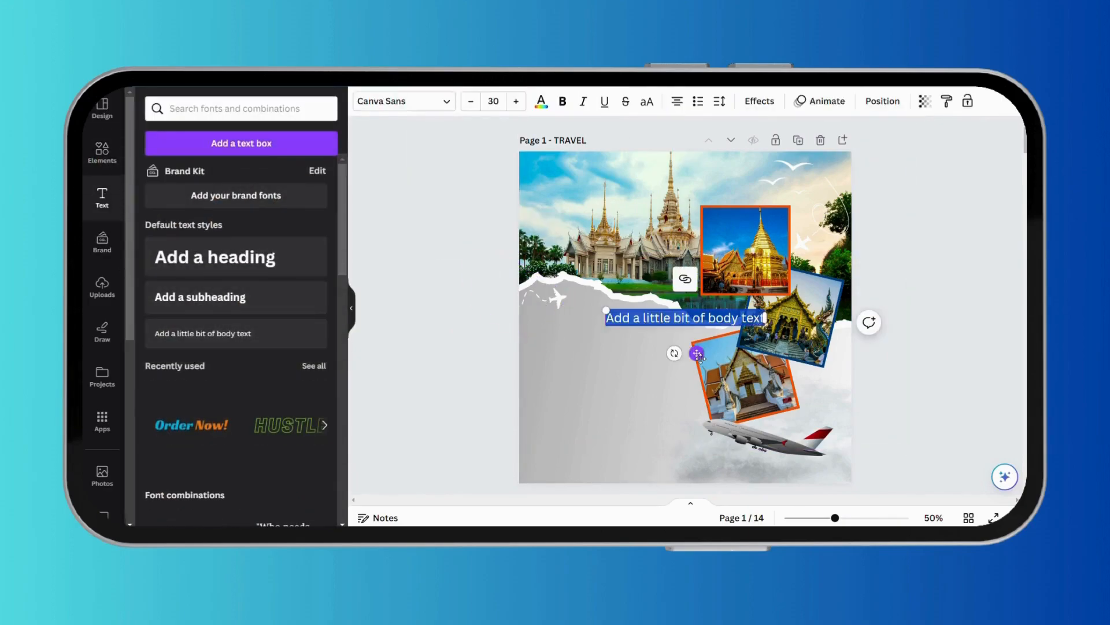
pyautogui.moveTo(697, 354); pyautogui.dragTo(625, 362)
pyautogui.write("Embark on an enchanting journey to the heart of Southeast Asia and experience Thailand's exotic charms like never before")
pyautogui.moveTo(702, 401); pyautogui.dragTo(669, 325)
# Left-align the paragraph and set its font to Barlow SemiCondensed at size 16
pyautogui.click(677, 101)
pyautogui.click(404, 101)
pyautogui.click(273, 226)
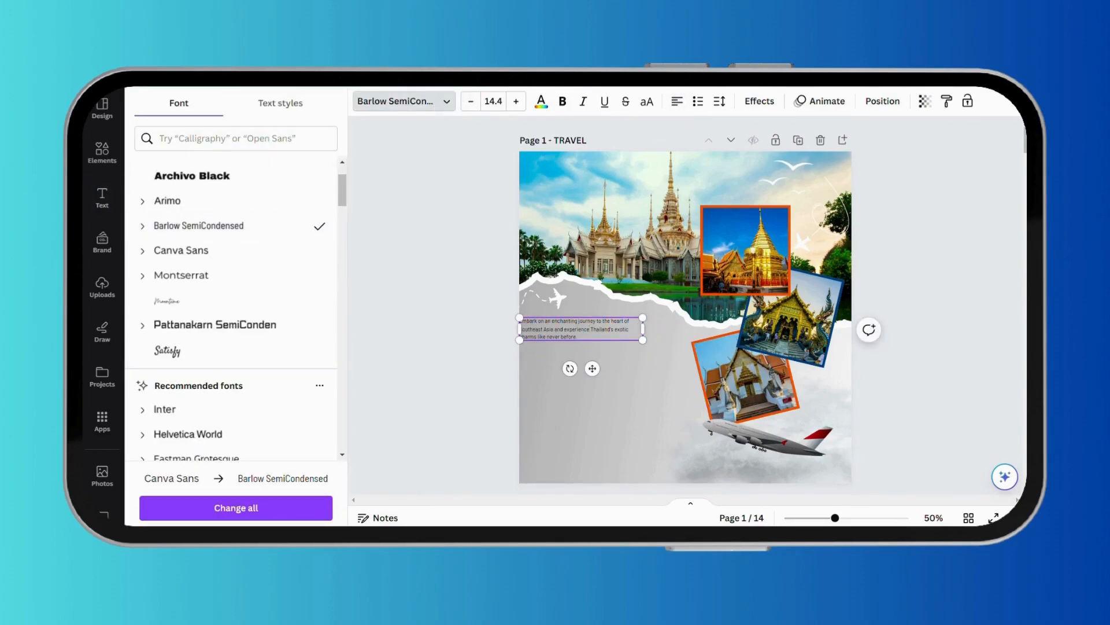
pyautogui.click(494, 101)
pyautogui.click(494, 231)
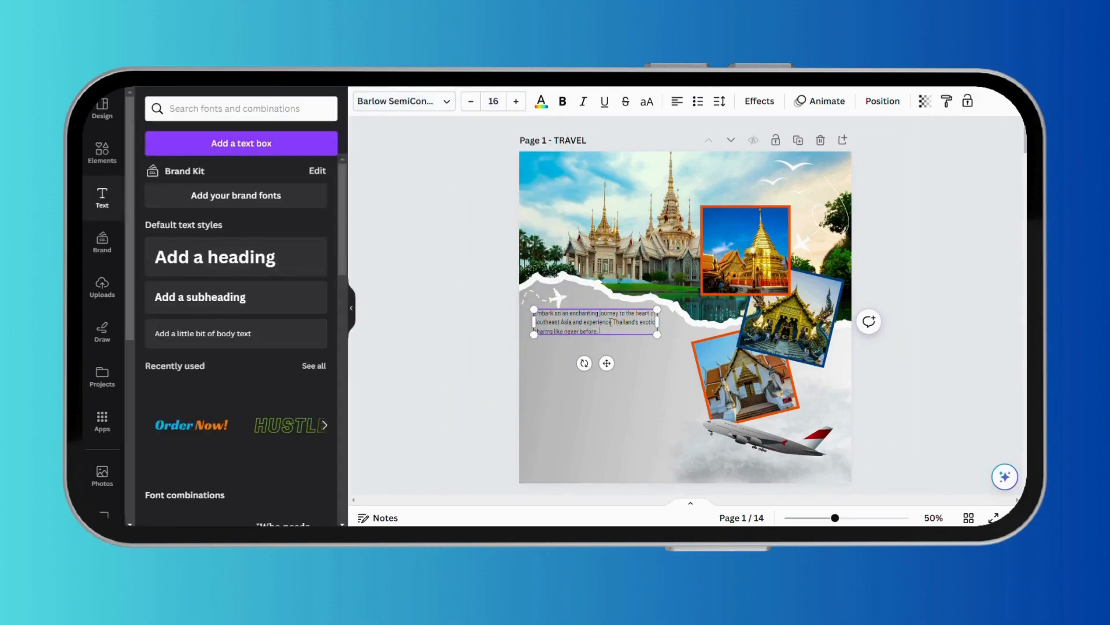
# Increase the paragraph's letter spacing to about 74, widen its text box to fit three lines, and position it below the white plane
pyautogui.click(719, 101)
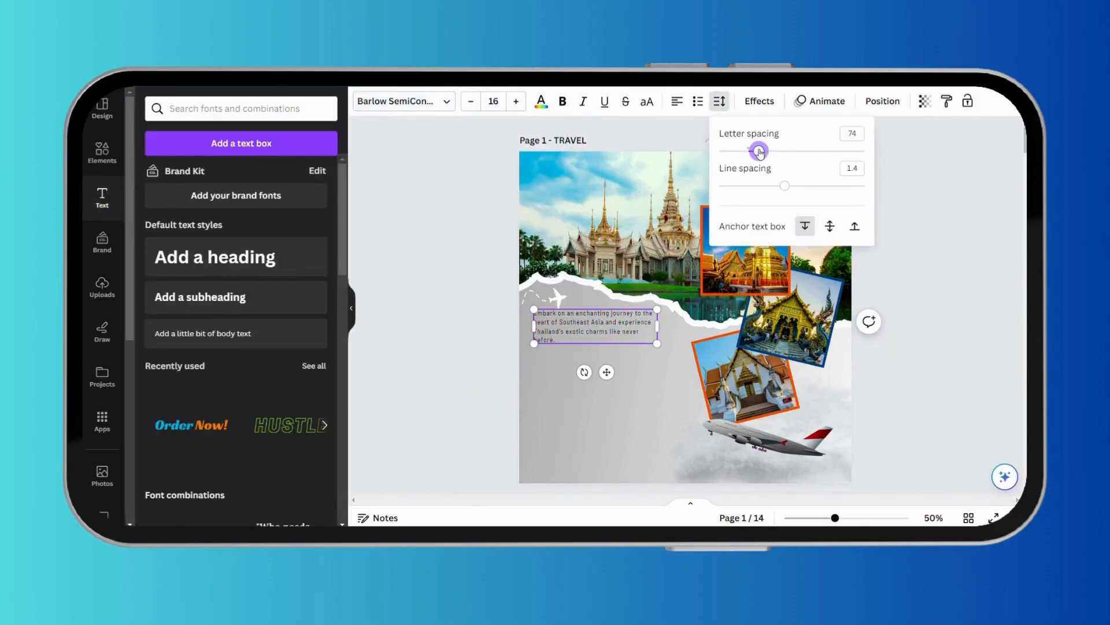
pyautogui.moveTo(657, 328); pyautogui.dragTo(672, 328)
pyautogui.moveTo(615, 367); pyautogui.dragTo(617, 374)
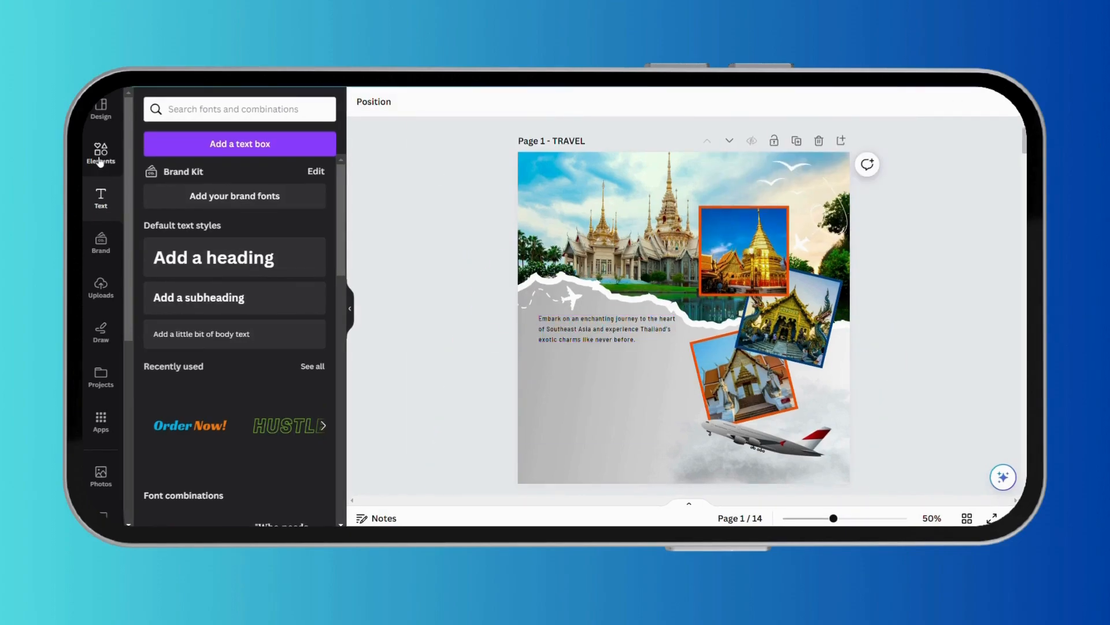
# Add a rounded square shape overhanging the page's upper edge near the left corner and fill it dark blue
pyautogui.click(101, 163)
pyautogui.click(152, 107)
pyautogui.click(309, 108)
pyautogui.click(197, 309)
pyautogui.moveTo(683, 302); pyautogui.dragTo(584, 190)
pyautogui.click(424, 103)
pyautogui.click(280, 180)
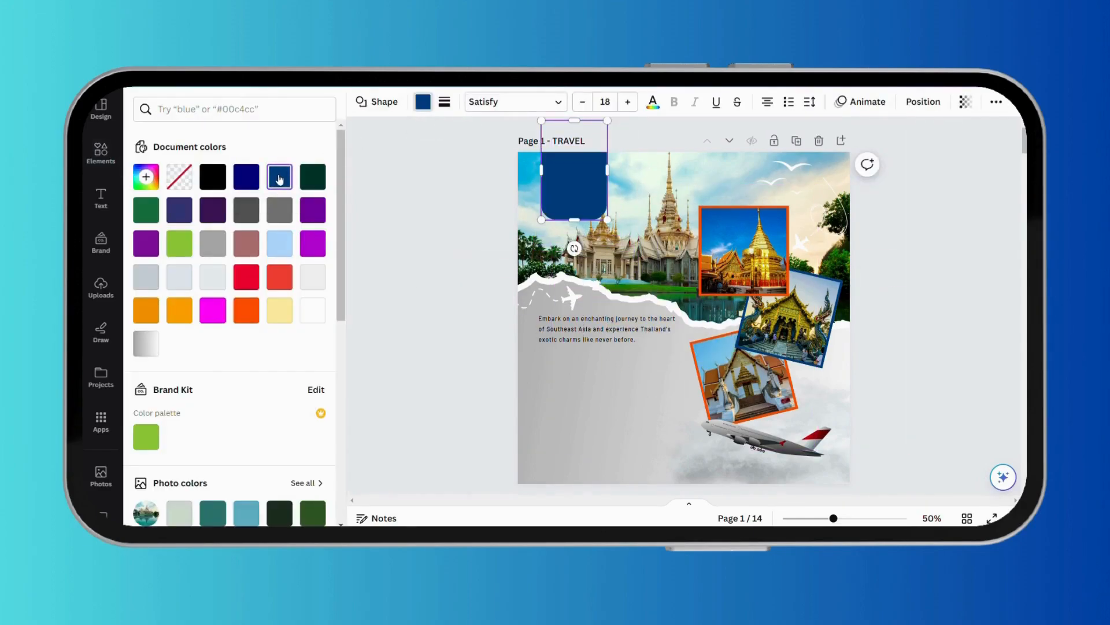
# Search the graphics for "aerplane" and add the airliner silhouette seen from the front
pyautogui.click(102, 152)
pyautogui.write('aerplane')
pyautogui.press('Return')
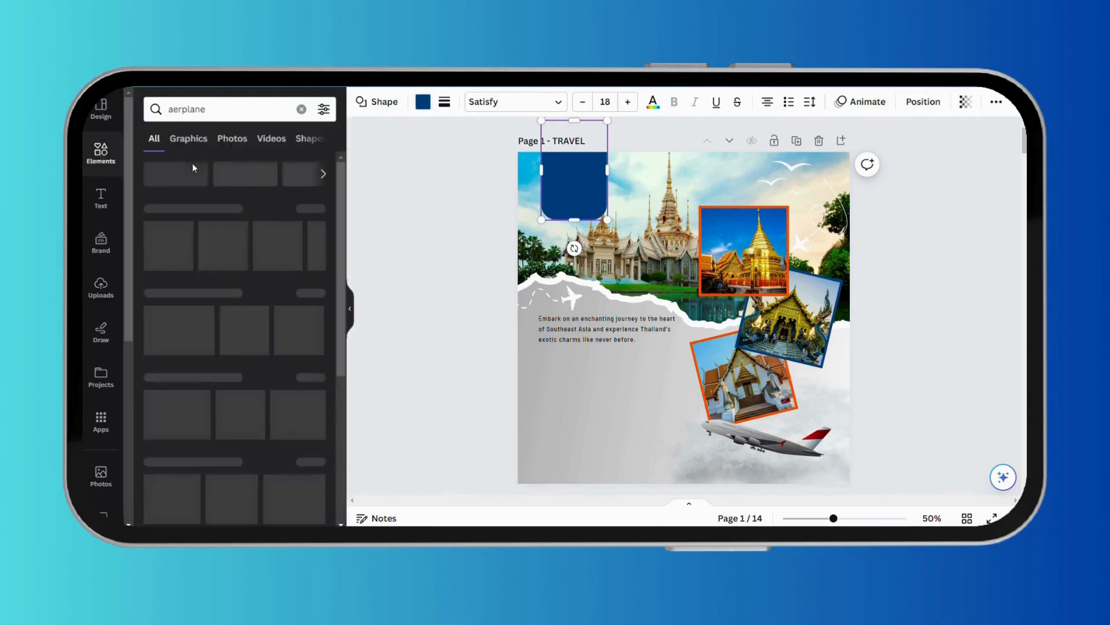
pyautogui.scroll(-10, 253, 307)
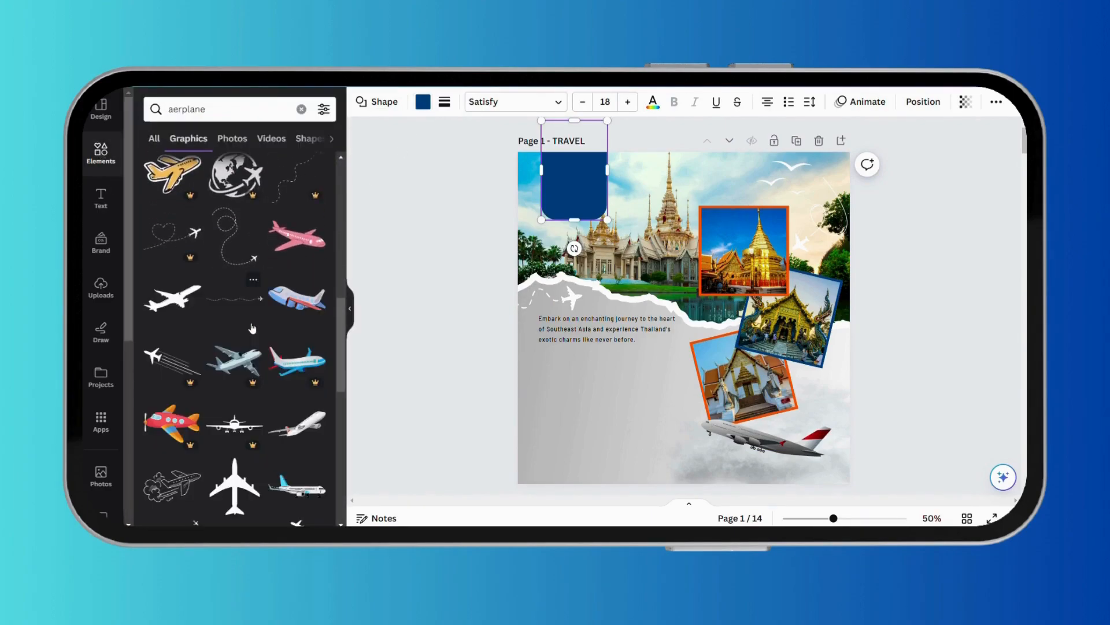
pyautogui.scroll(-3, 252, 327)
pyautogui.click(172, 364)
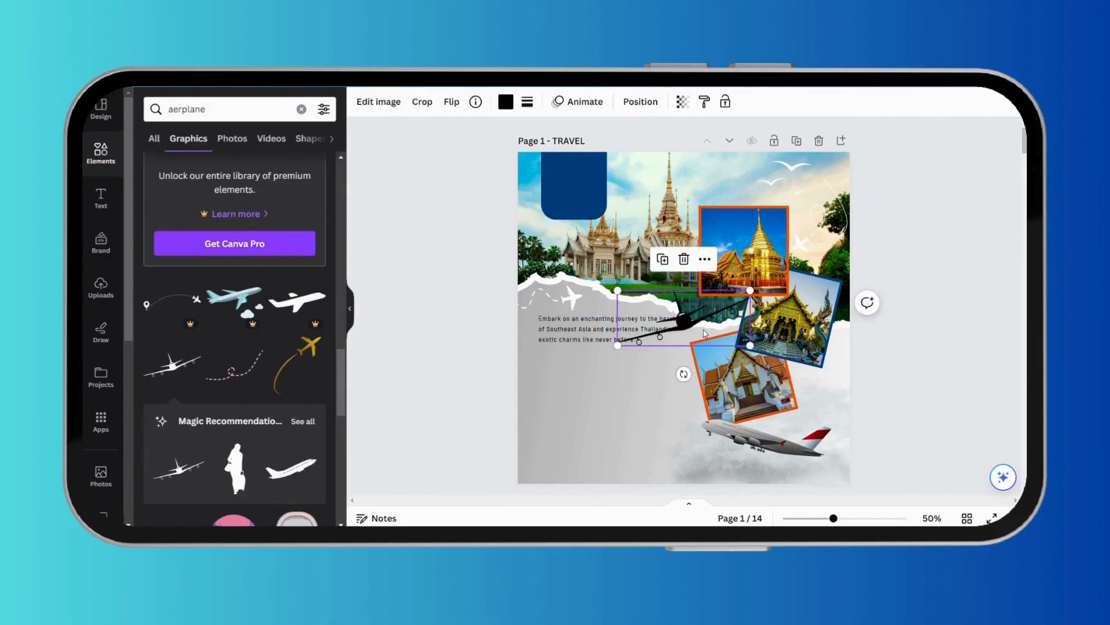
# Shrink the airliner silhouette, centre it inside the dark blue shape and recolour it white
pyautogui.moveTo(695, 329); pyautogui.dragTo(580, 199)
pyautogui.moveTo(504, 215); pyautogui.dragTo(574, 179)
pyautogui.moveTo(607, 193); pyautogui.dragTo(592, 186)
pyautogui.moveTo(580, 218); pyautogui.dragTo(581, 221)
pyautogui.click(506, 102)
pyautogui.click(247, 311)
# Add the text "Rimberio Travel", scale it down and place it under the plane inside the dark blue shape
pyautogui.click(101, 196)
pyautogui.click(226, 334)
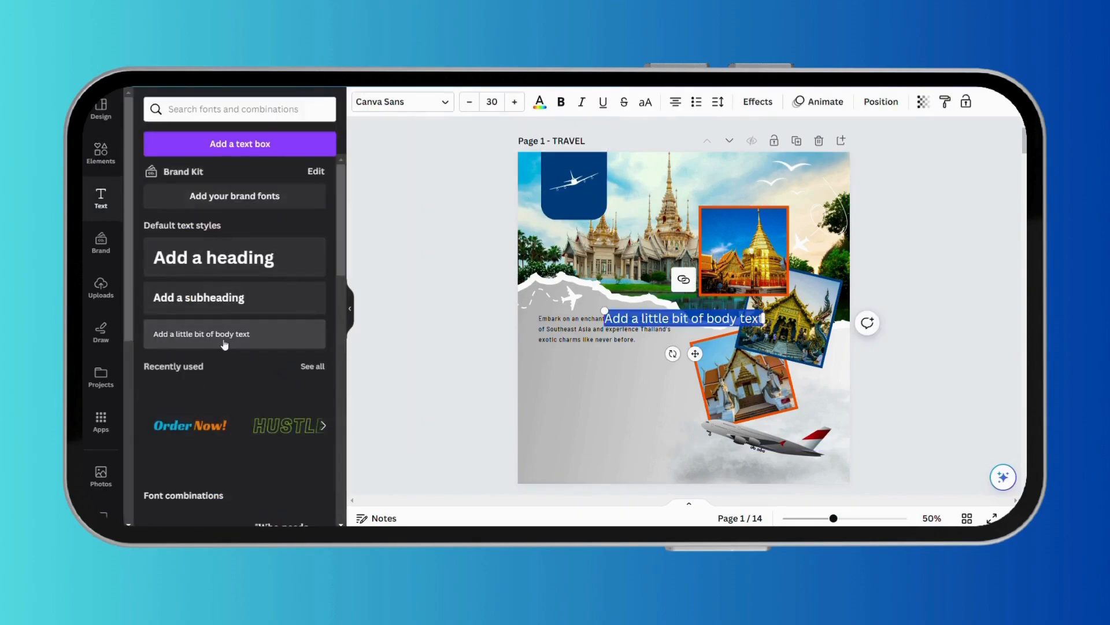
pyautogui.doubleClick(761, 318)
pyautogui.write('Rimberio Travelt')
pyautogui.moveTo(695, 353); pyautogui.dragTo(594, 246)
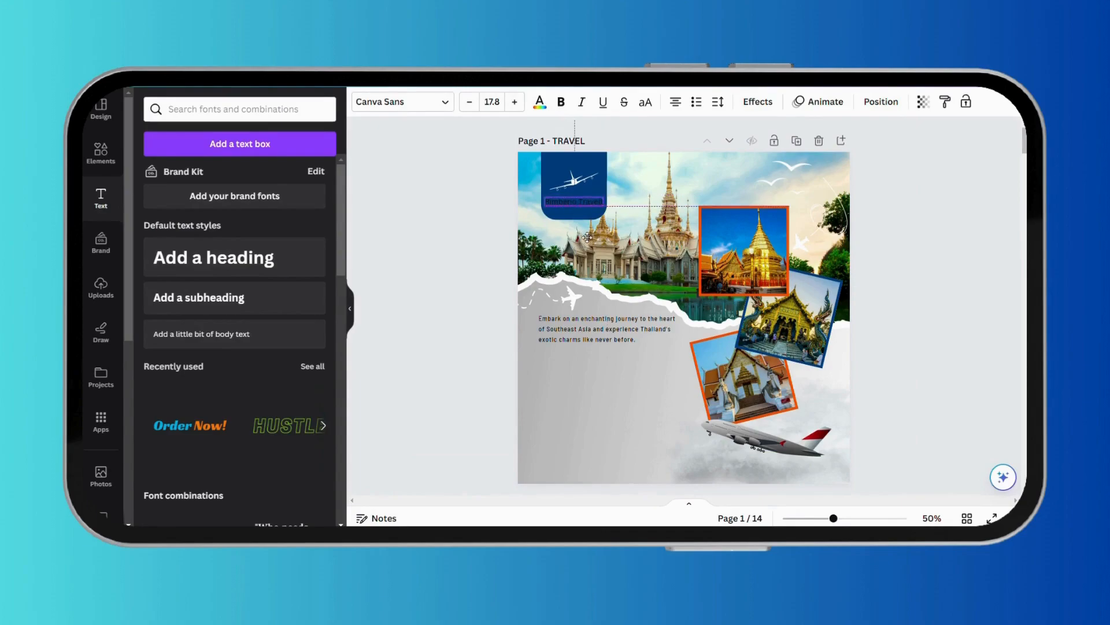
# Set the "Rimberio Travel" text to Barlow SemiCondensed Bold and colour it white
pyautogui.click(443, 107)
pyautogui.click(245, 203)
pyautogui.click(141, 201)
pyautogui.click(203, 325)
pyautogui.click(540, 102)
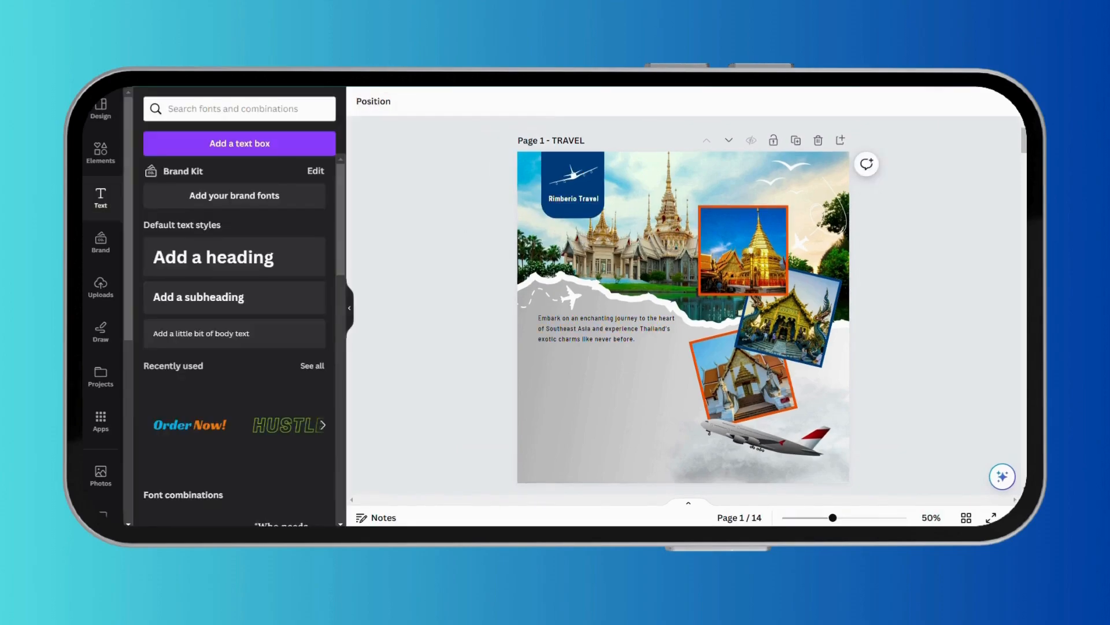
# Add a square shape, reshape it into a wide rectangle about 390 wide and place it below the paragraph
pyautogui.click(100, 152)
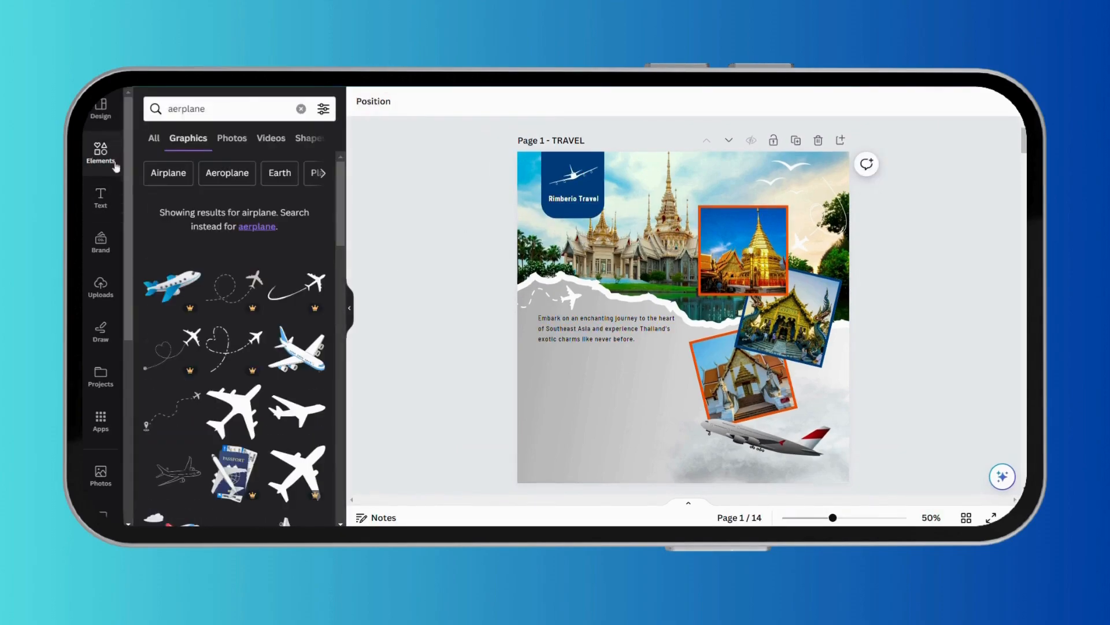
pyautogui.click(301, 109)
pyautogui.click(168, 215)
pyautogui.moveTo(683, 268); pyautogui.dragTo(683, 324)
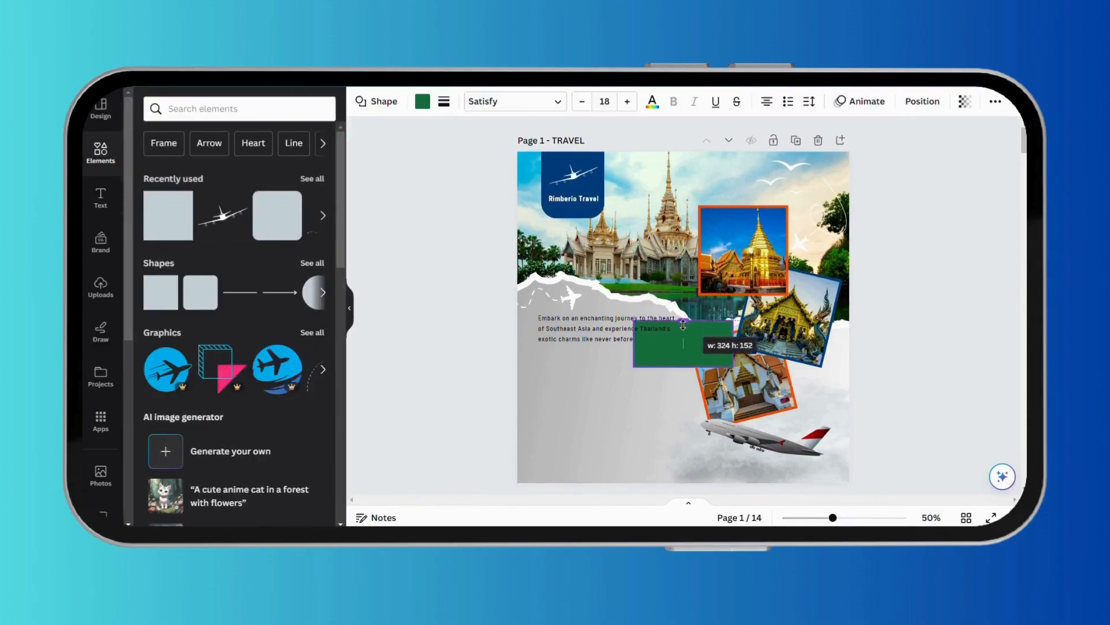
pyautogui.moveTo(762, 359); pyautogui.dragTo(671, 387)
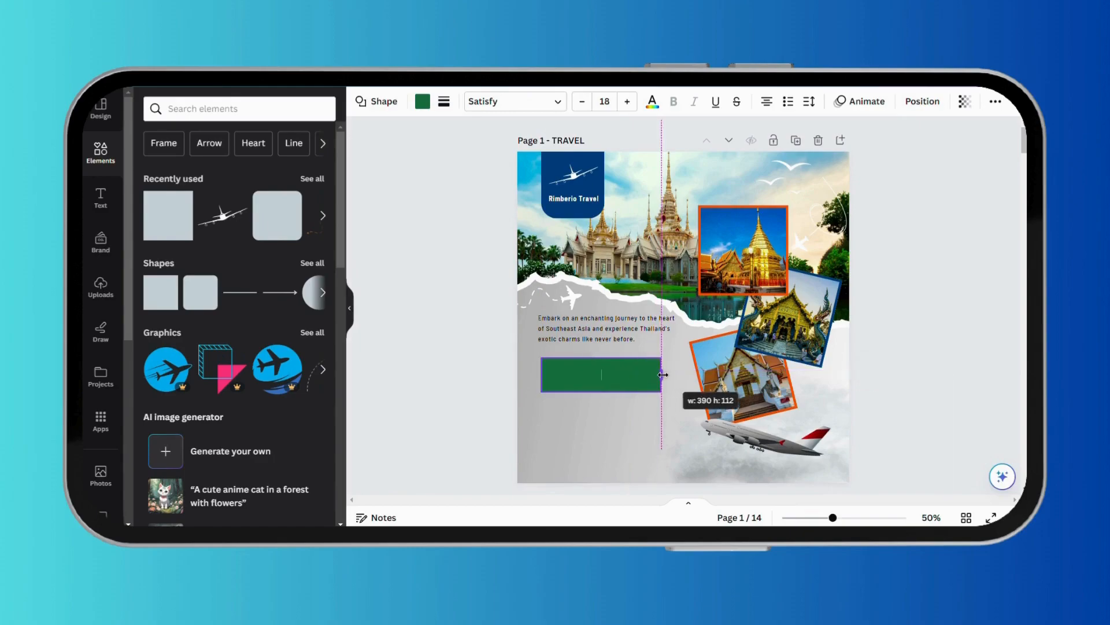
# Fill the rectangle below the paragraph with orange #ff5003 and round its corners to about 17
pyautogui.click(424, 104)
pyautogui.click(220, 311)
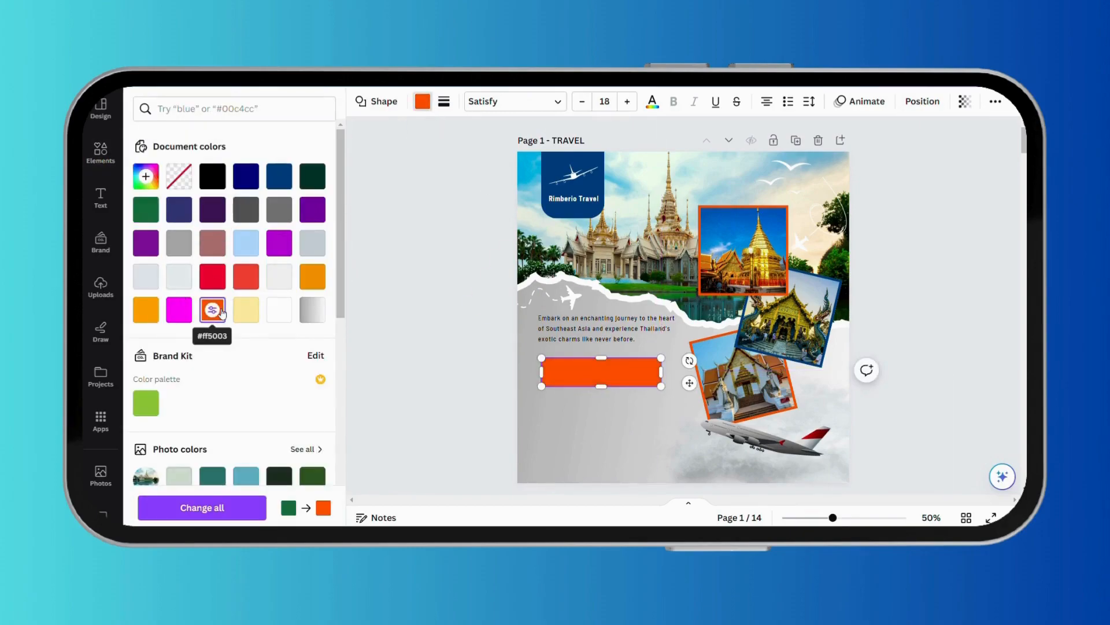
pyautogui.click(444, 101)
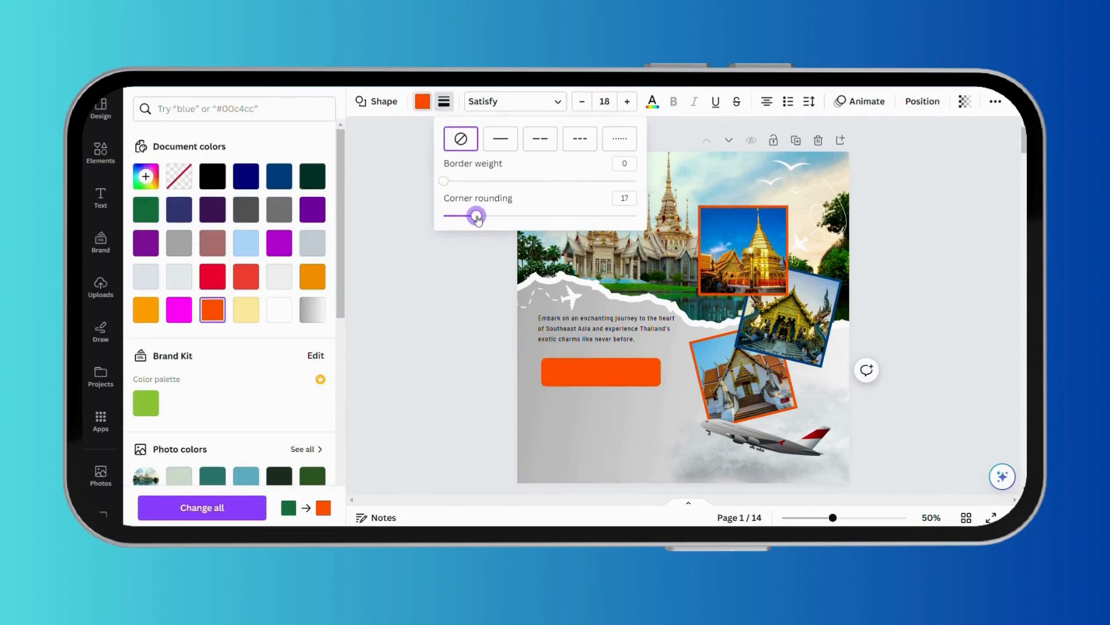
pyautogui.click(448, 322)
# Add a subheading reading "$2.500,00" at the orange rectangle
pyautogui.click(100, 196)
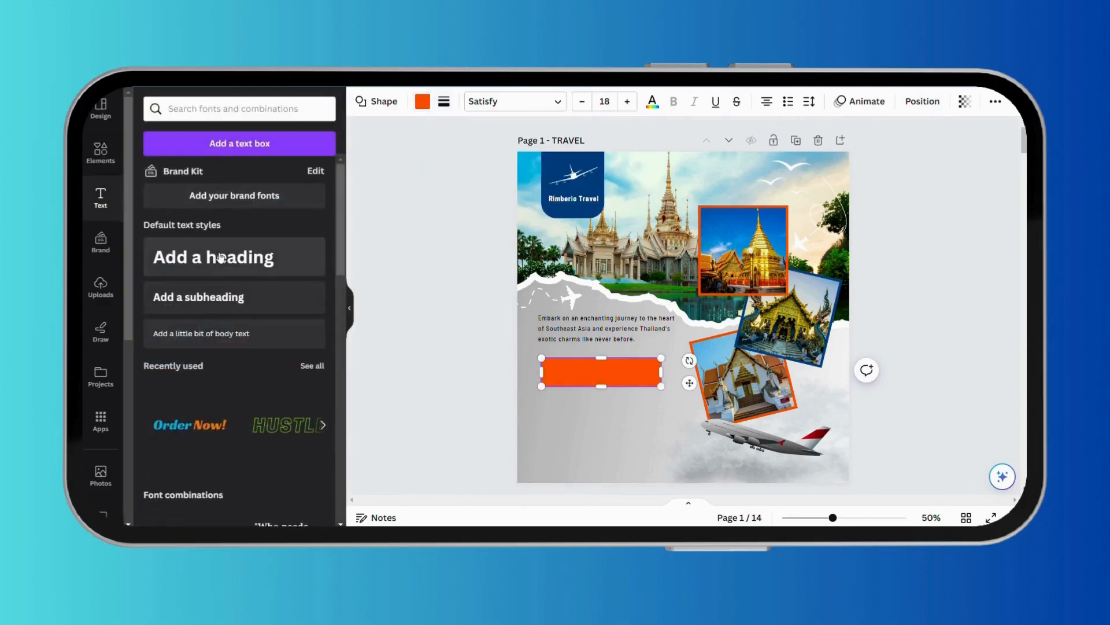
pyautogui.click(198, 297)
pyautogui.write('$2.500,00')
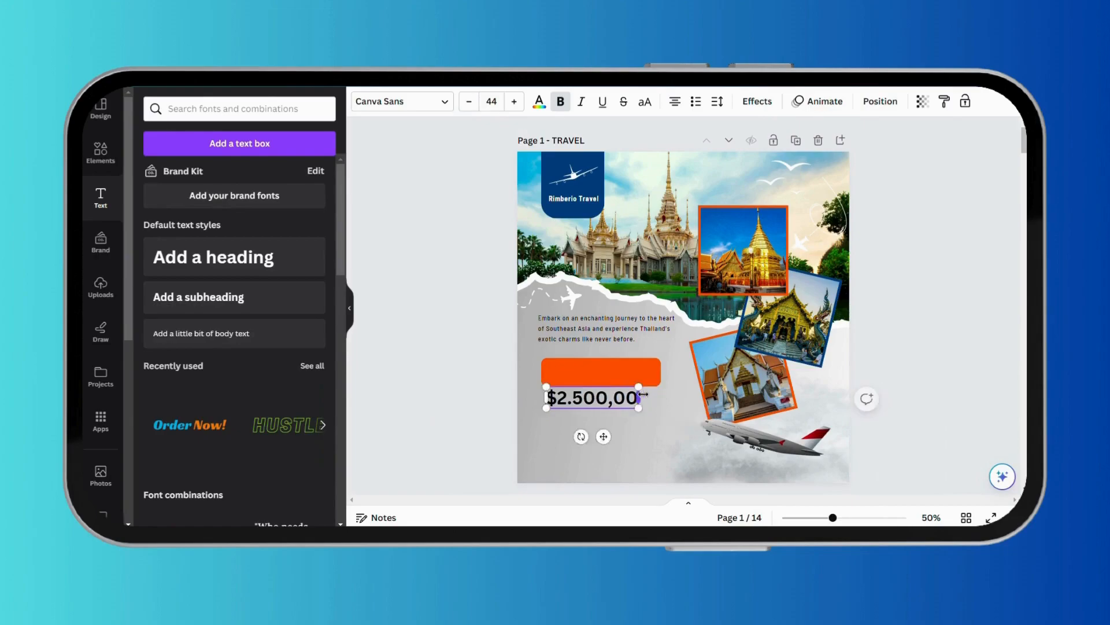
pyautogui.moveTo(606, 413); pyautogui.dragTo(603, 409)
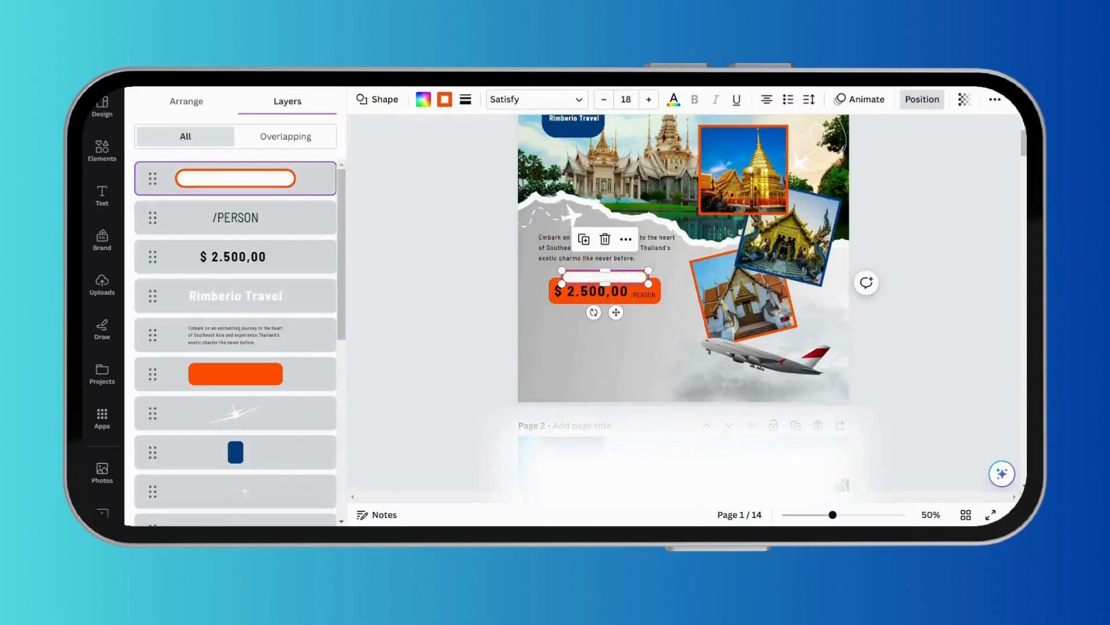
# Duplicate the price text below the orange rectangle and replace the copy's wording with "special promotion"
pyautogui.click(605, 289)
pyautogui.click(618, 250)
pyautogui.moveTo(611, 329); pyautogui.dragTo(611, 357)
pyautogui.doubleClick(635, 323)
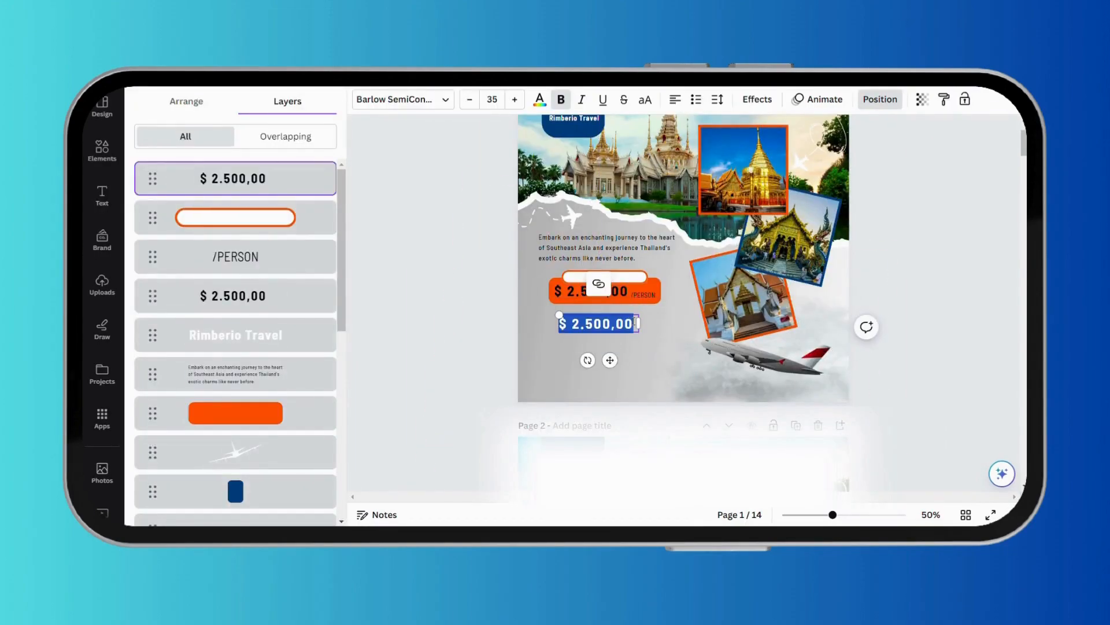
pyautogui.write('special promotion')
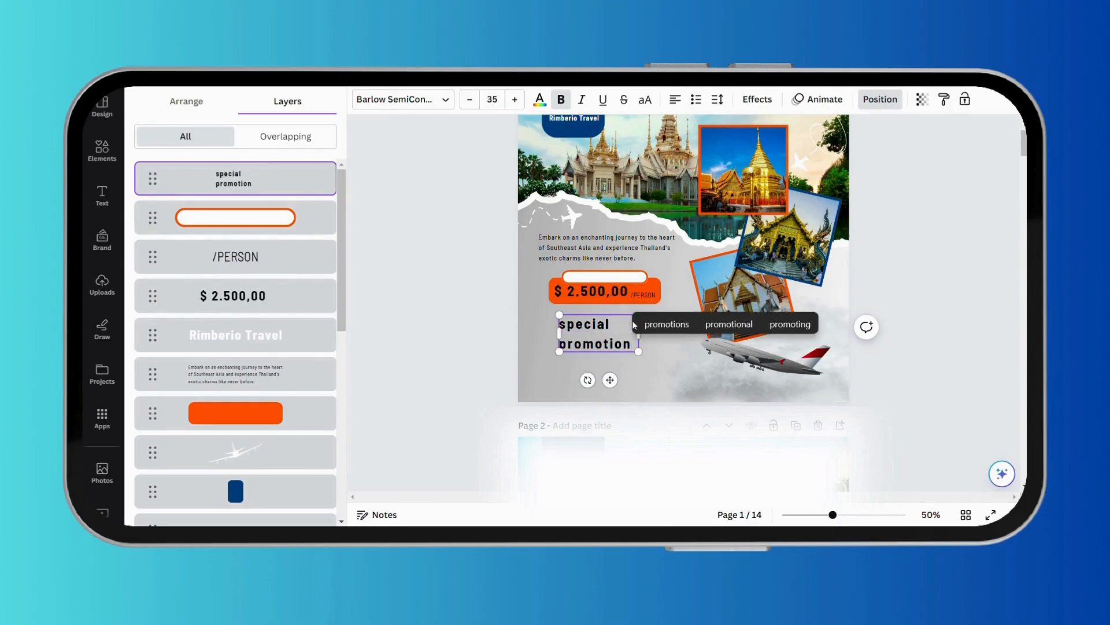
# Convert "special promotion" to uppercase on a single line, shrink it and fit it inside the white pill shape above the price
pyautogui.click(645, 101)
pyautogui.moveTo(639, 344); pyautogui.dragTo(723, 341)
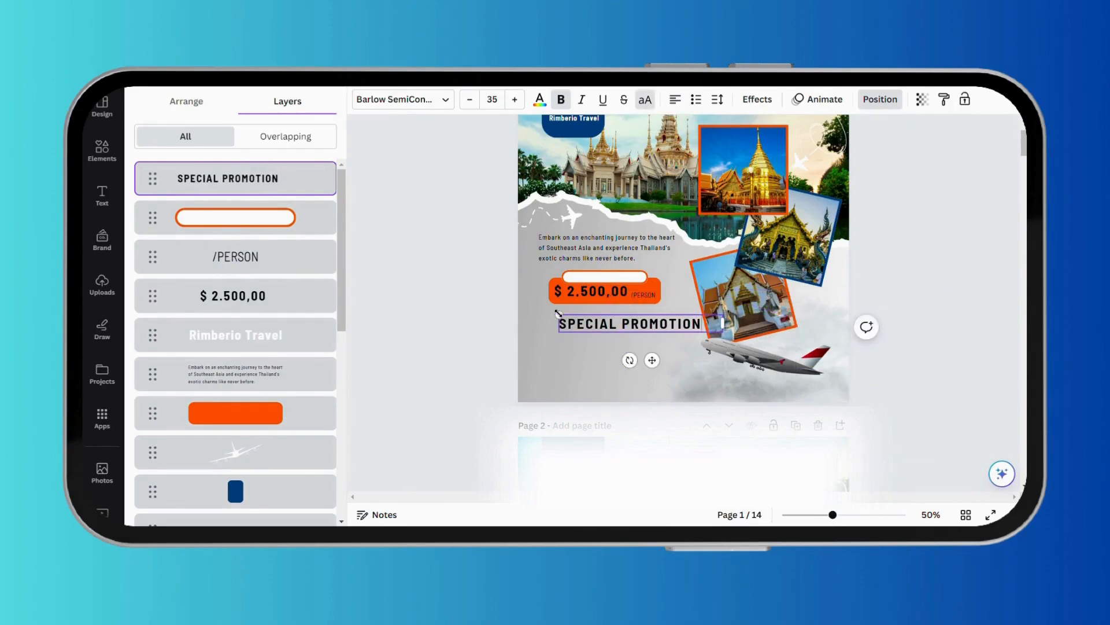
pyautogui.moveTo(559, 315); pyautogui.dragTo(623, 322)
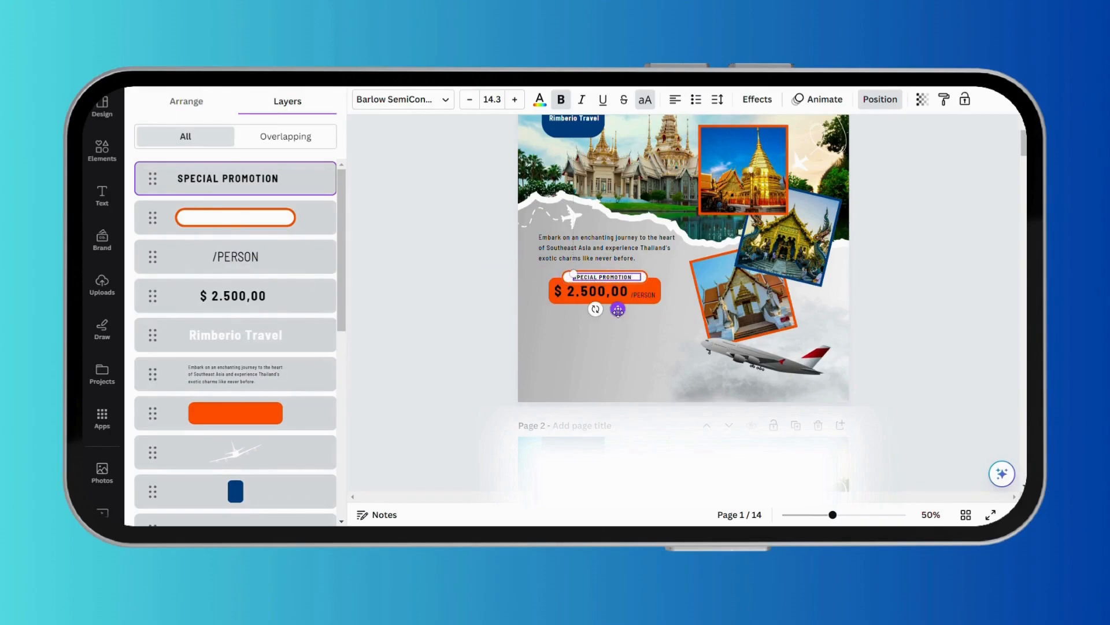
pyautogui.scroll(1, 618, 312)
pyautogui.moveTo(620, 351); pyautogui.dragTo(617, 351)
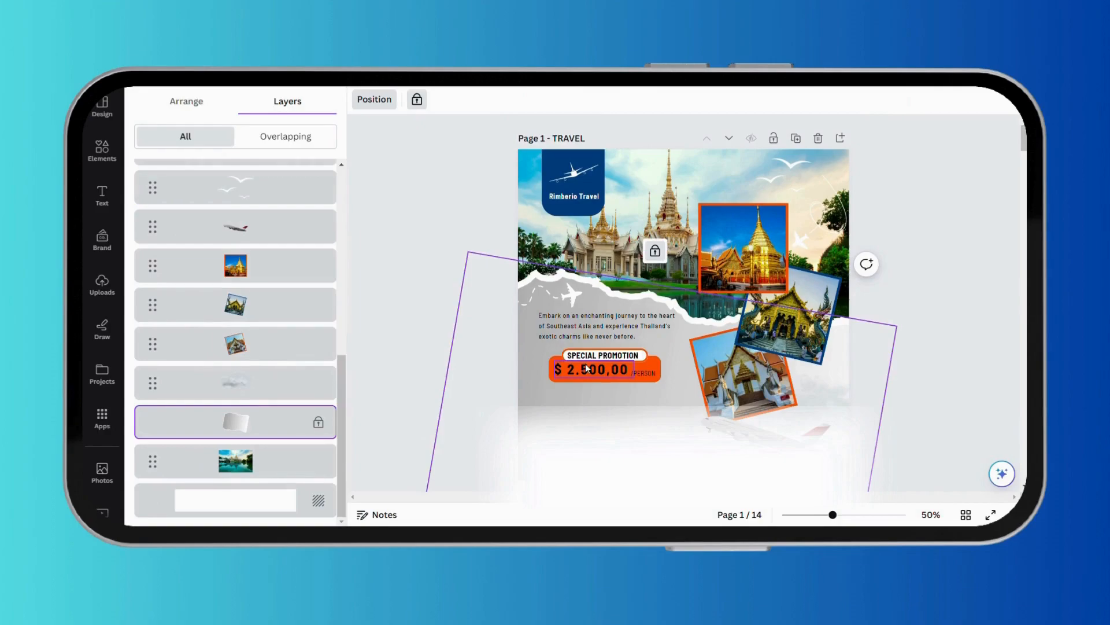
pyautogui.click(563, 300)
pyautogui.click(574, 397)
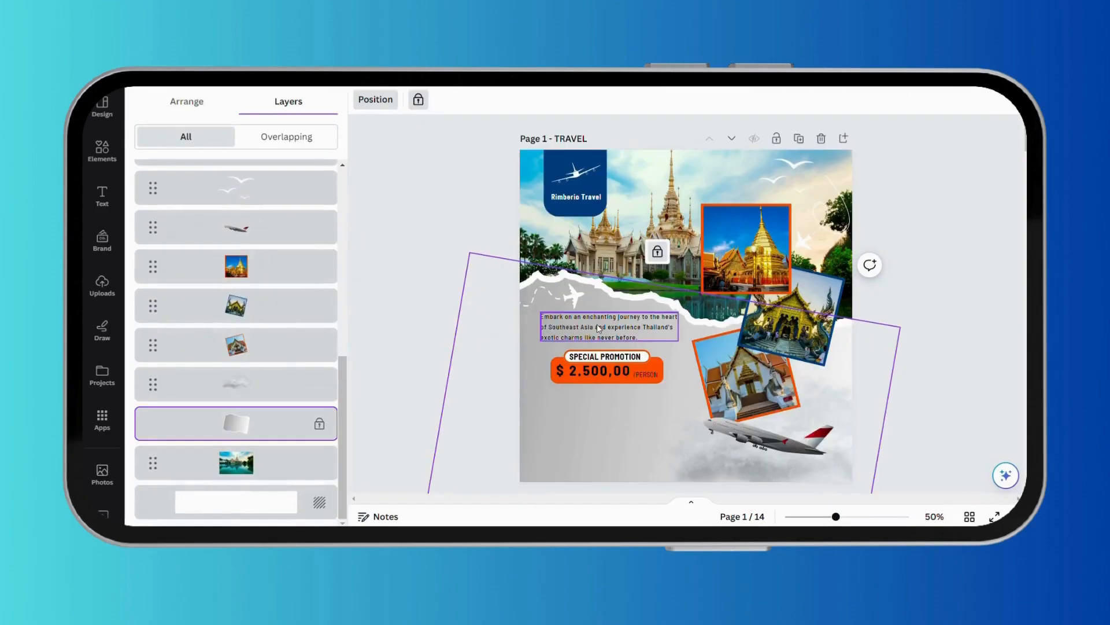
# Duplicate the travel paragraph below the price and replace the copy's text with "Book before 20 July,2024 to get", centred
pyautogui.click(598, 328)
pyautogui.hotkey('ctrl', 'd')
pyautogui.moveTo(624, 373); pyautogui.dragTo(624, 451)
pyautogui.doubleClick(646, 420)
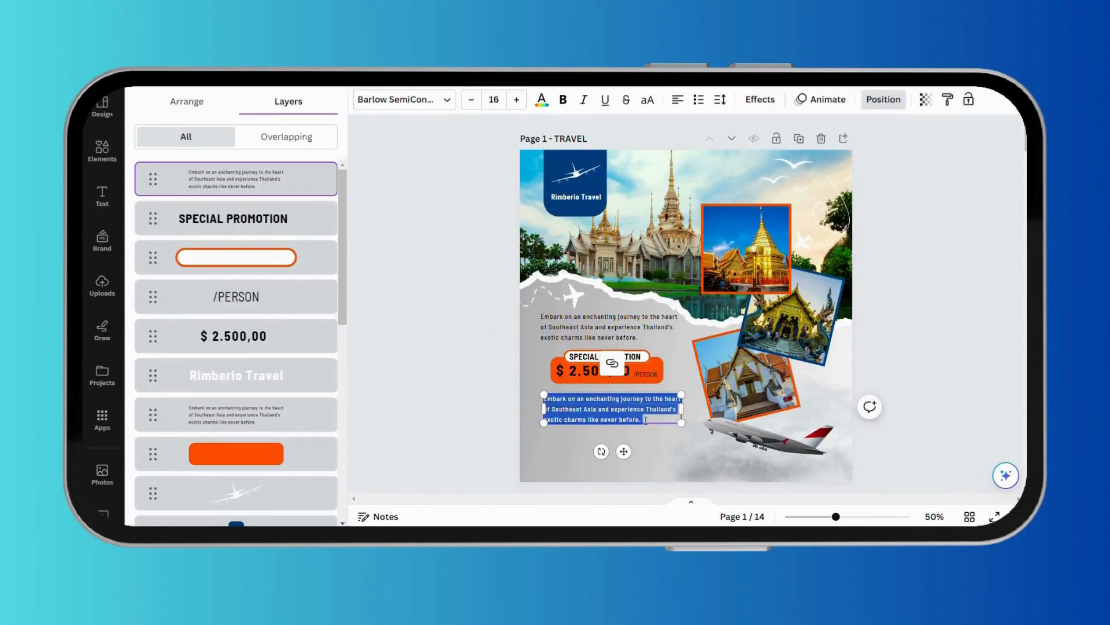
pyautogui.write('Book before 20 July,2024 to get')
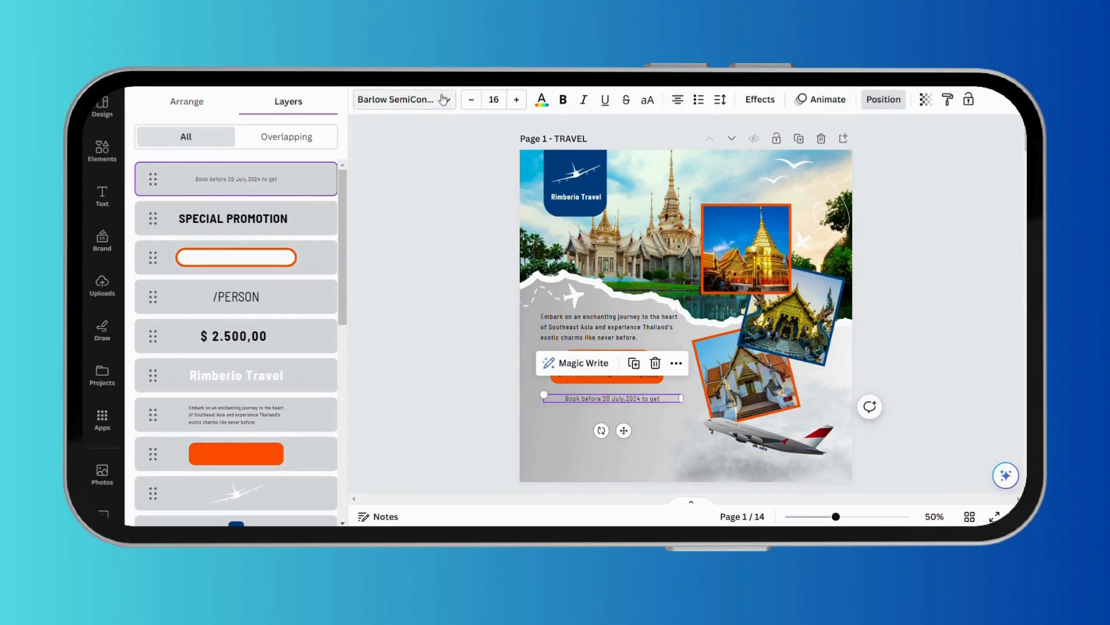
# Set the booking deadline line to the SemiBold weight of Barlow SemiCondensed
pyautogui.click(399, 99)
pyautogui.click(255, 200)
pyautogui.click(225, 299)
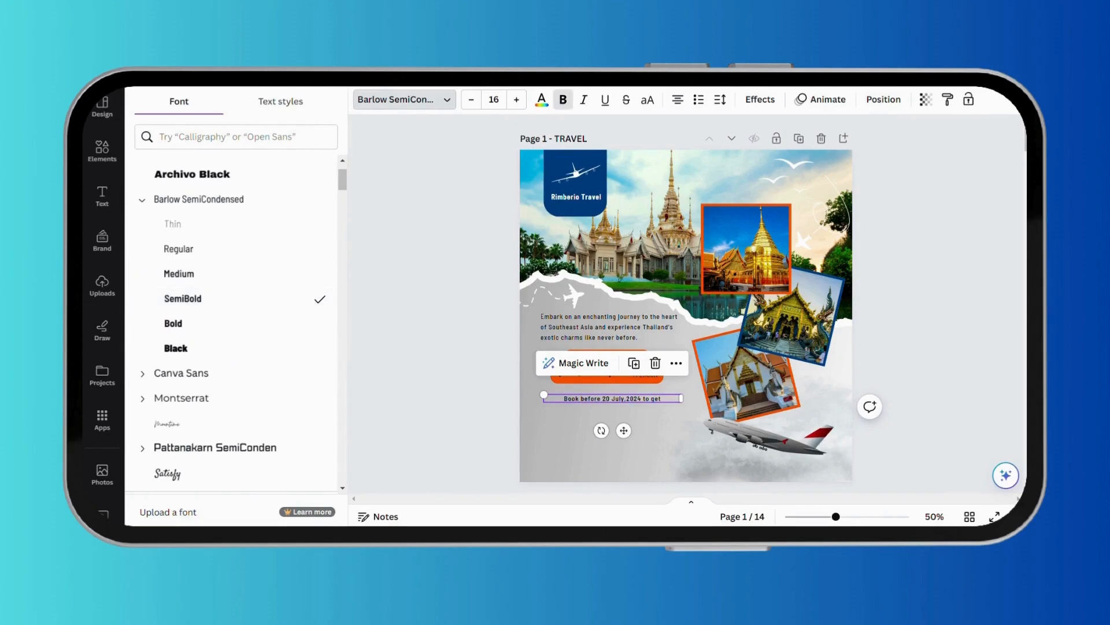
# Add a subheading reading "CASHBACK 20%OFF" in uppercase on a single line at size 38 below the booking deadline
pyautogui.click(102, 150)
pyautogui.click(88, 196)
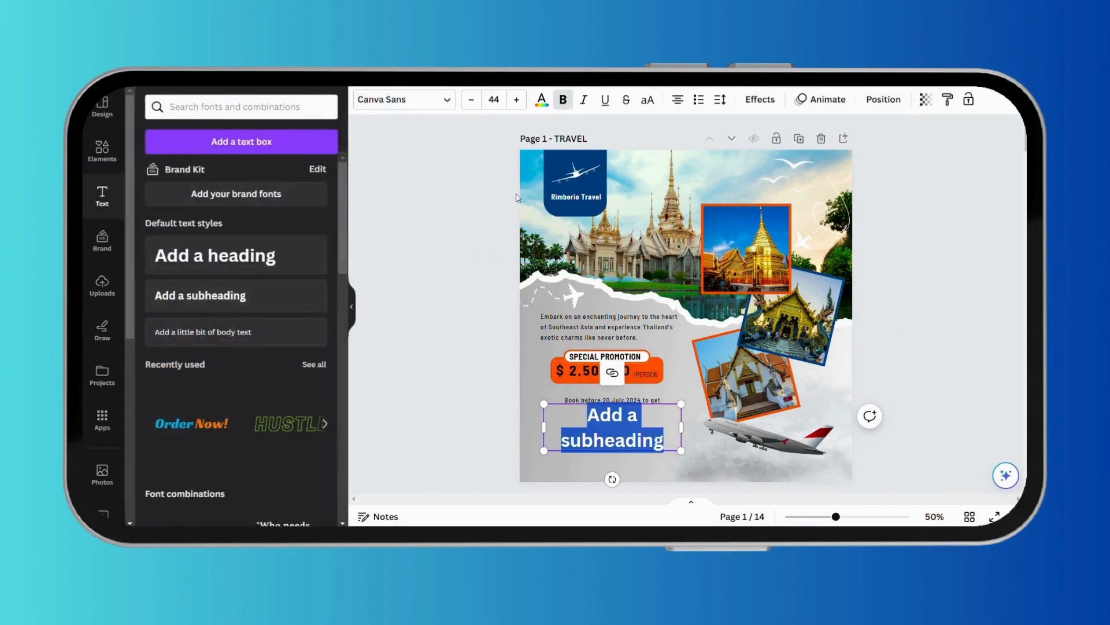
pyautogui.write('cashback 20%off')
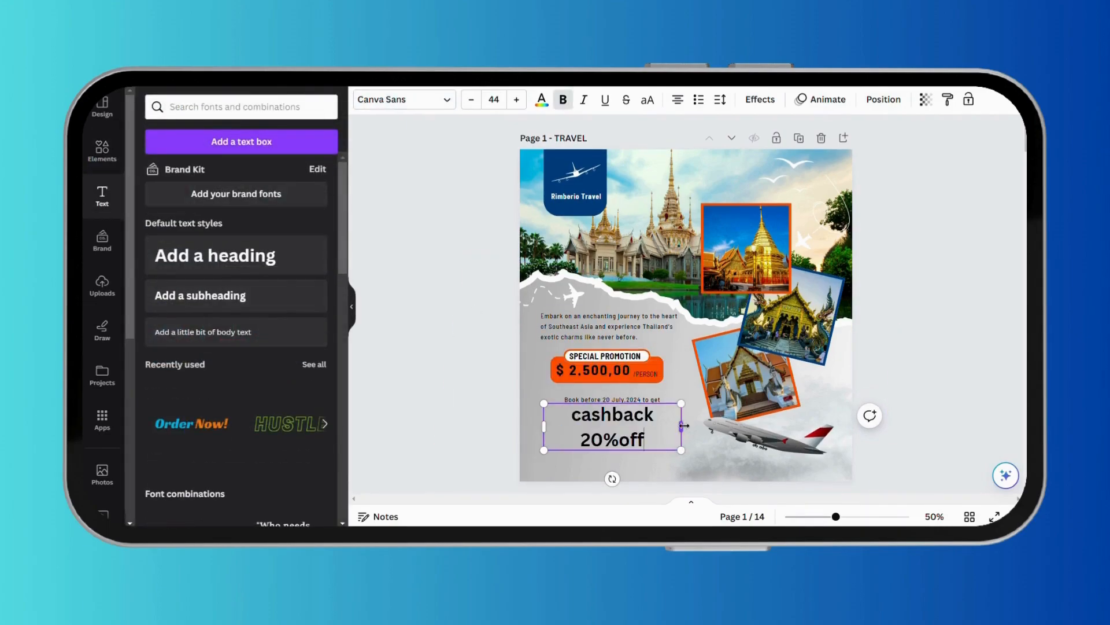
pyautogui.moveTo(681, 426); pyautogui.dragTo(713, 427)
pyautogui.click(647, 100)
pyautogui.click(498, 104)
pyautogui.write('38')
pyautogui.press('Return')
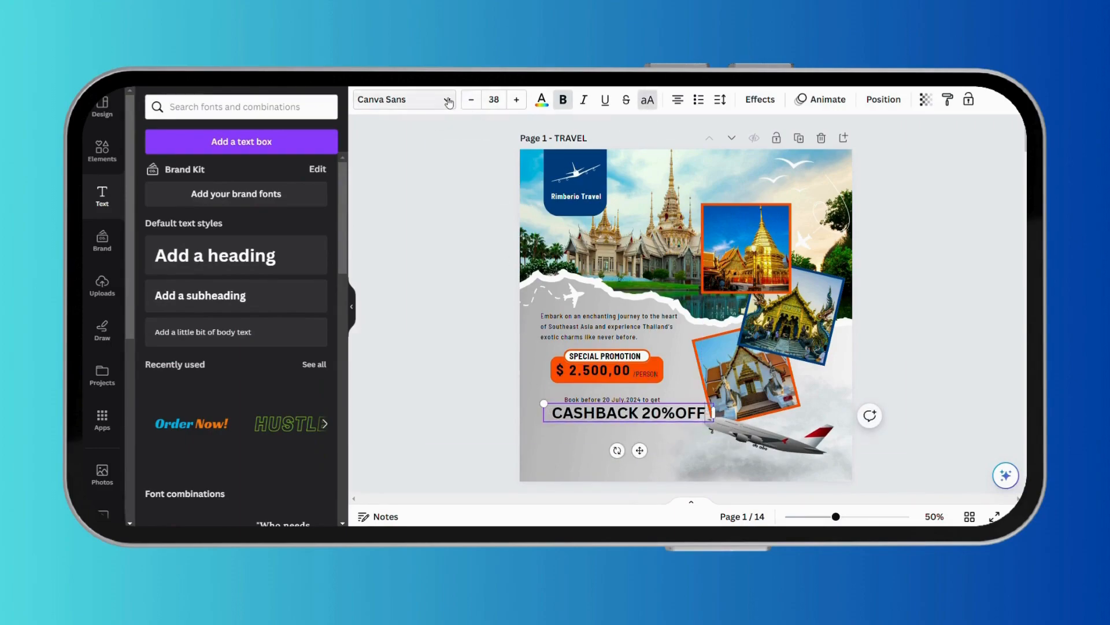
# Set the cashback text to Barlow SemiCondensed at size 40 in dark blue, positioned beneath the booking deadline line
pyautogui.click(448, 101)
pyautogui.click(234, 206)
pyautogui.click(150, 200)
pyautogui.moveTo(640, 450); pyautogui.dragTo(639, 458)
pyautogui.click(637, 455)
pyautogui.doubleClick(668, 419)
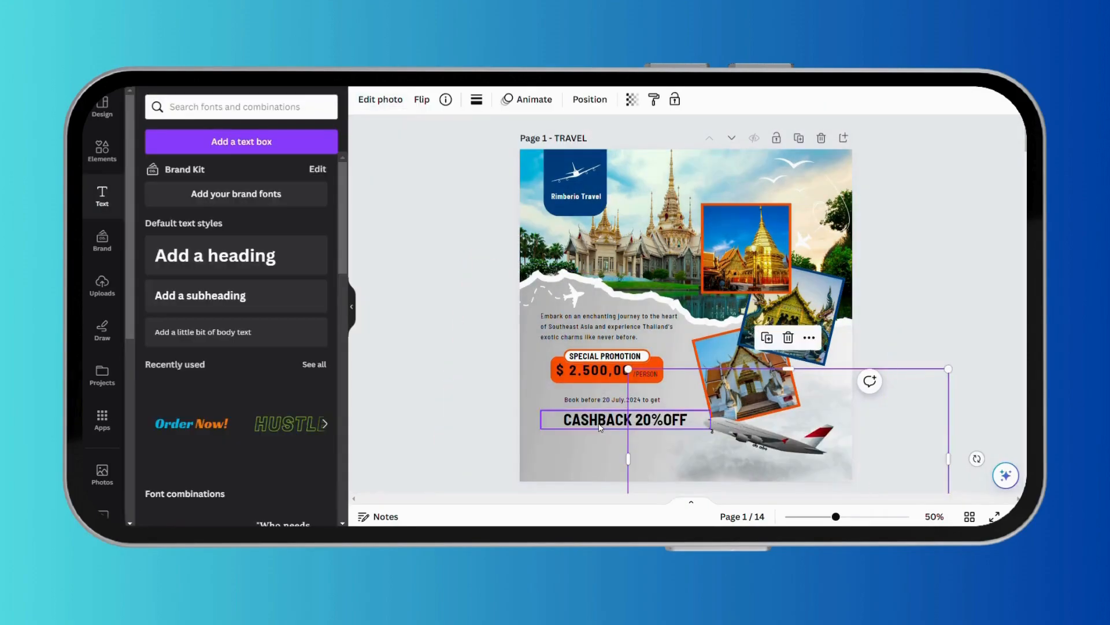
pyautogui.click(676, 422)
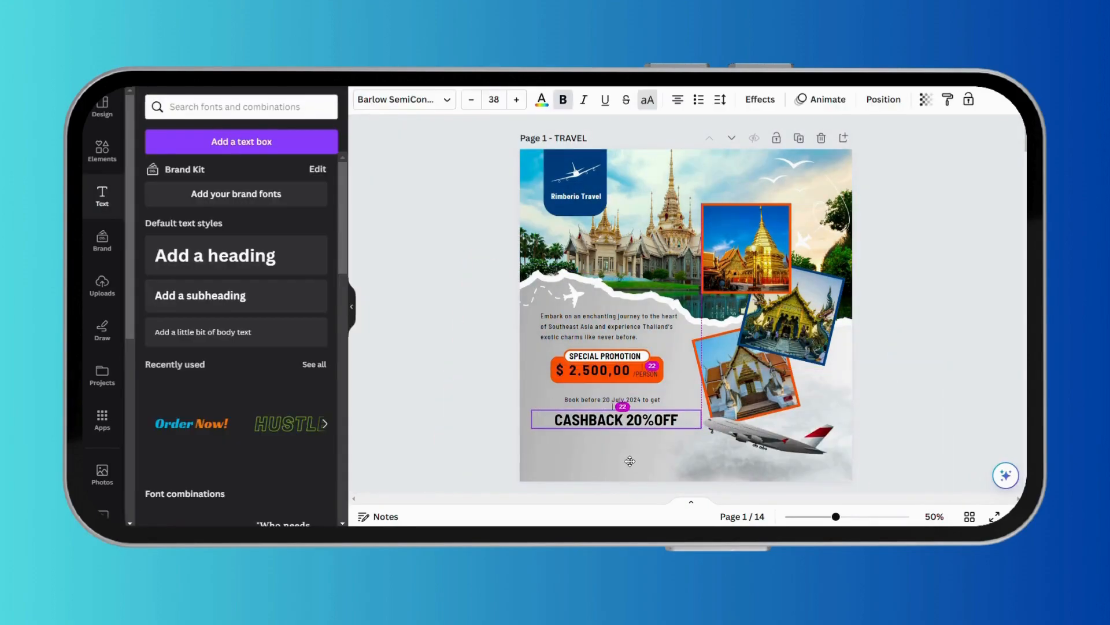
pyautogui.moveTo(681, 425); pyautogui.dragTo(550, 423)
pyautogui.click(544, 106)
pyautogui.click(250, 174)
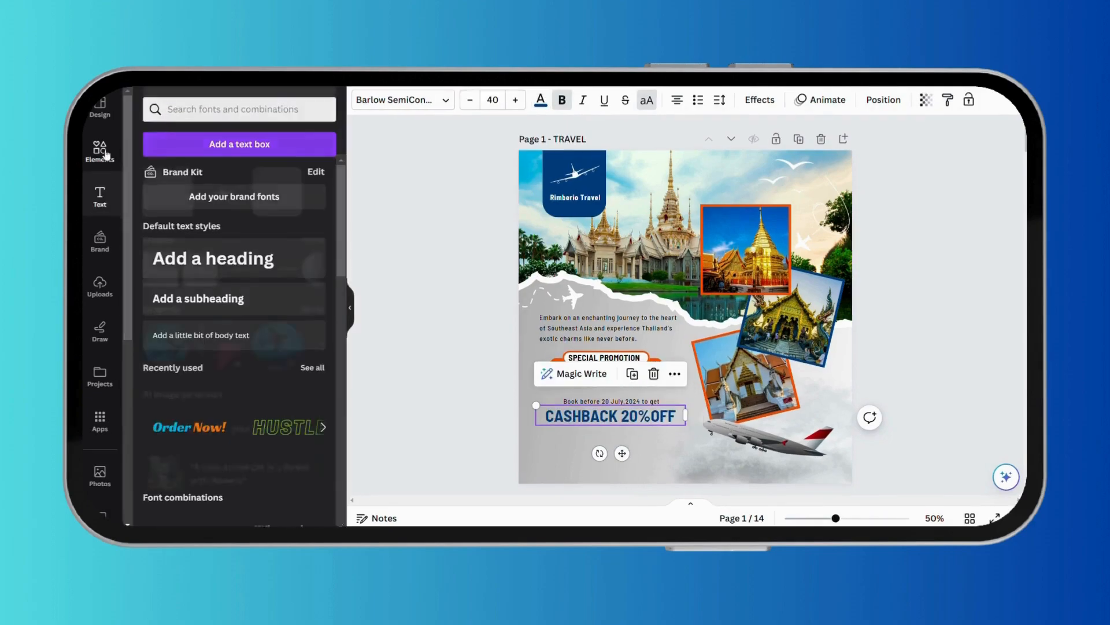
# Search the graphics for "line" and place a thin hand-drawn line as an underline beneath the cashback text
pyautogui.click(106, 155)
pyautogui.click(230, 103)
pyautogui.write('line')
pyautogui.press('Return')
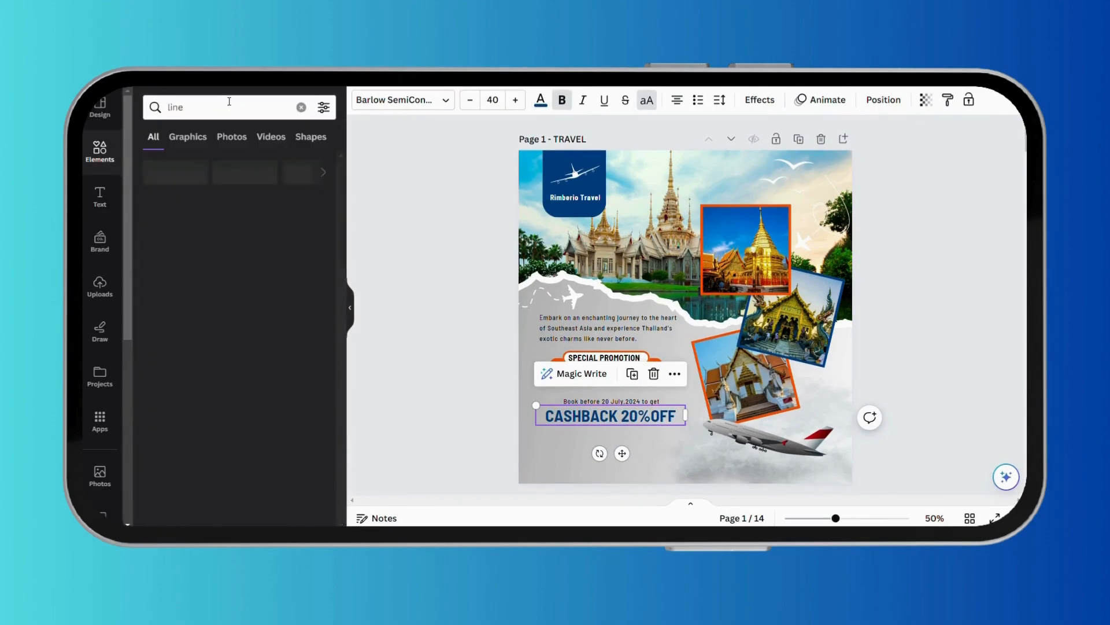
pyautogui.click(188, 136)
pyautogui.click(297, 290)
pyautogui.moveTo(697, 347); pyautogui.dragTo(641, 479)
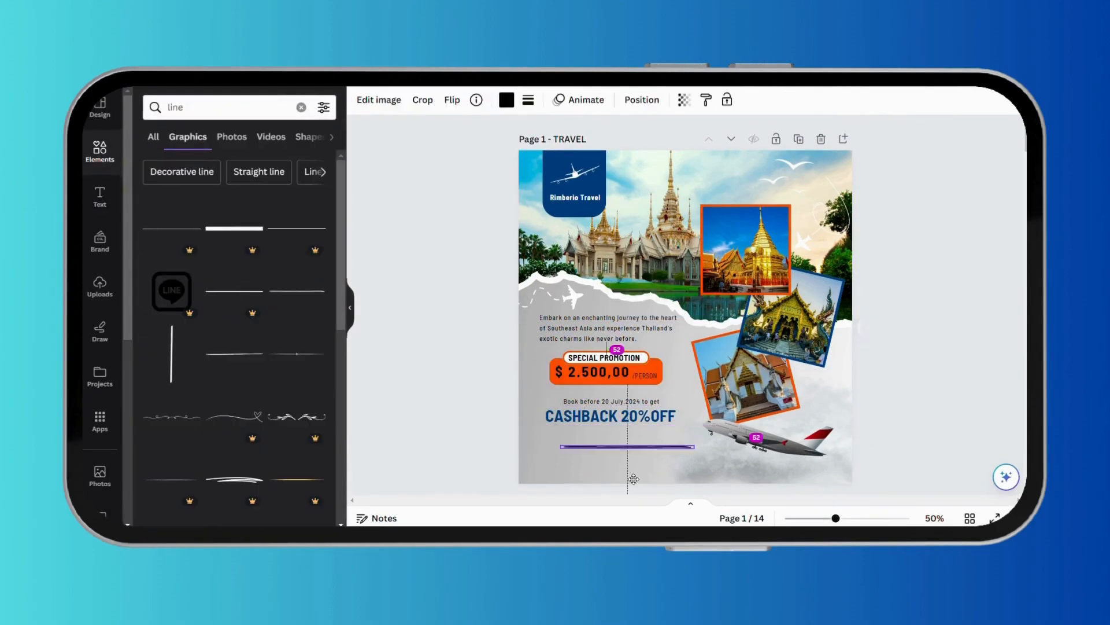
pyautogui.click(457, 243)
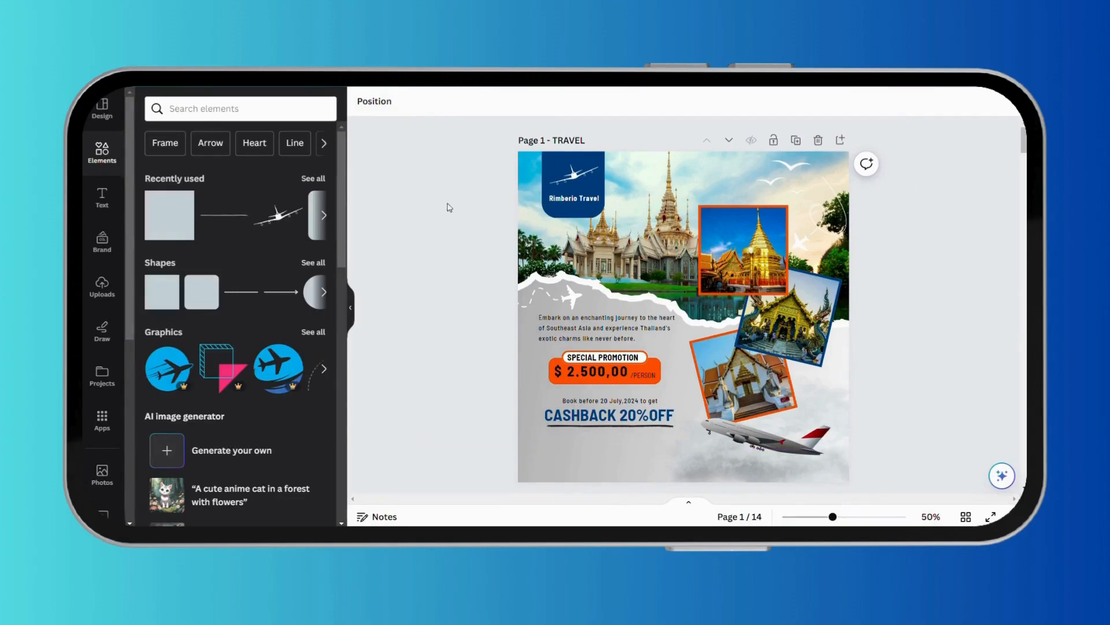
# Add a square shape as a rounded footer bar along the post's lower-left edge and fill it with #003f7d
pyautogui.click(162, 292)
pyautogui.moveTo(676, 330); pyautogui.dragTo(685, 472)
pyautogui.click(444, 102)
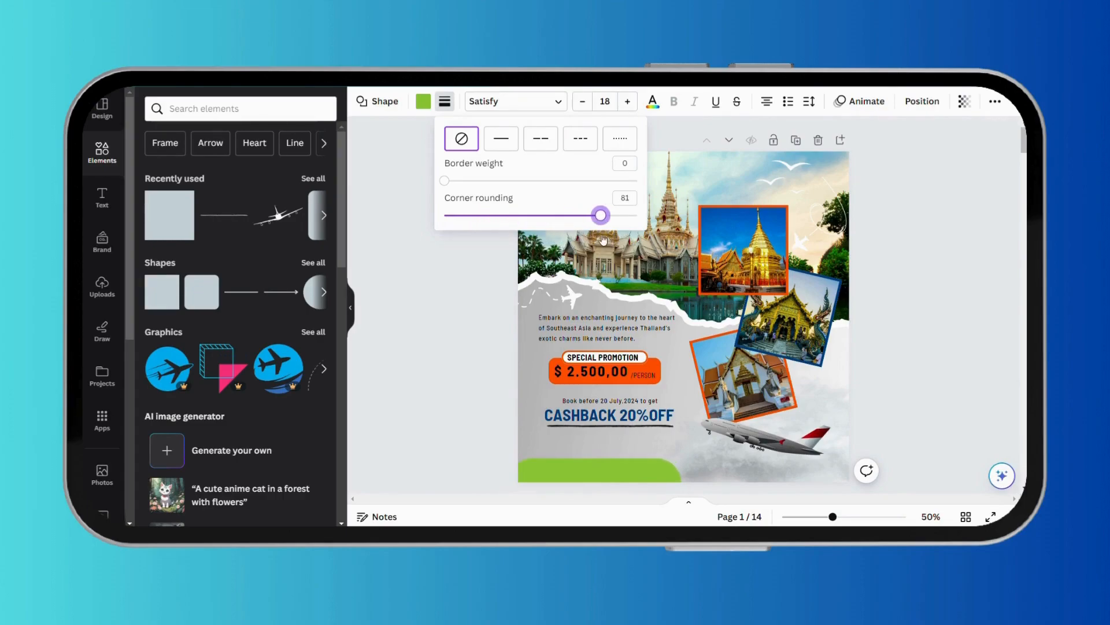
pyautogui.moveTo(507, 475); pyautogui.dragTo(484, 475)
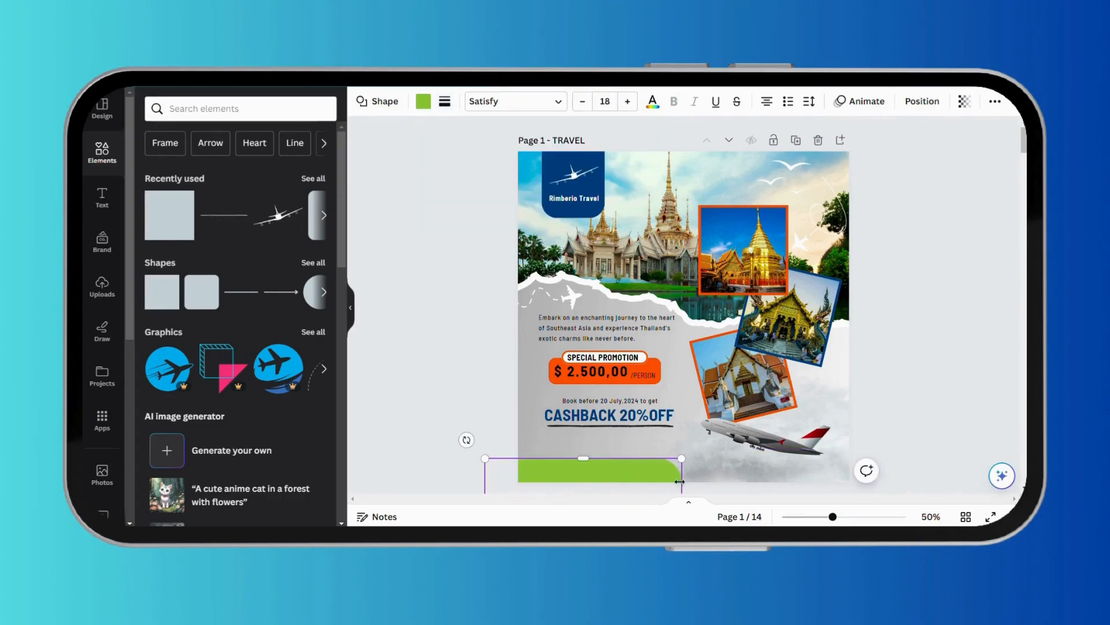
pyautogui.click(423, 101)
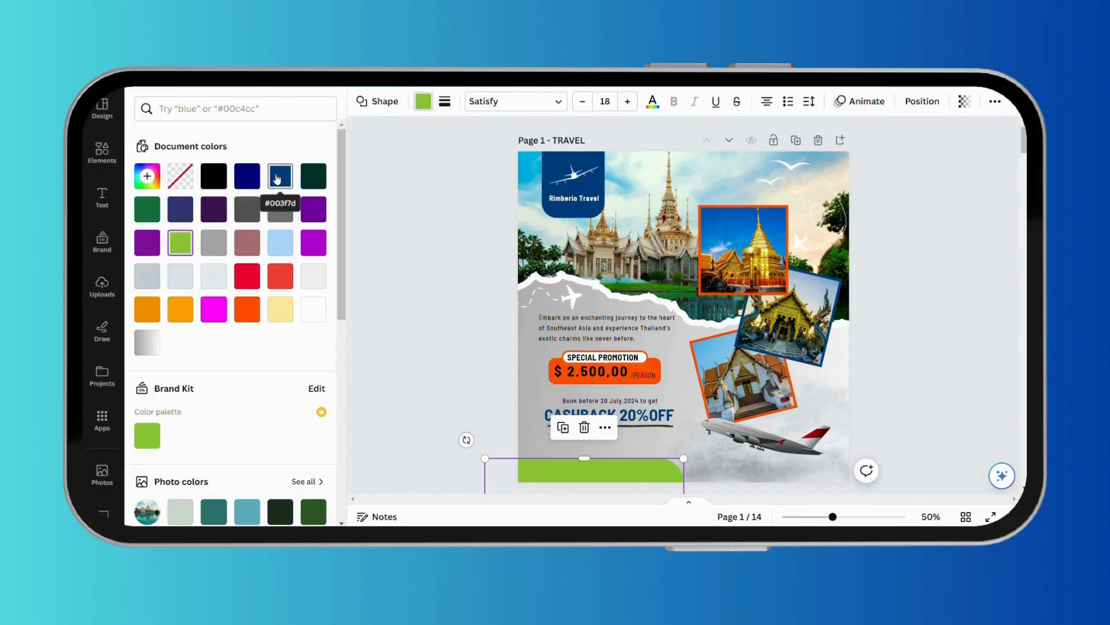
pyautogui.click(277, 180)
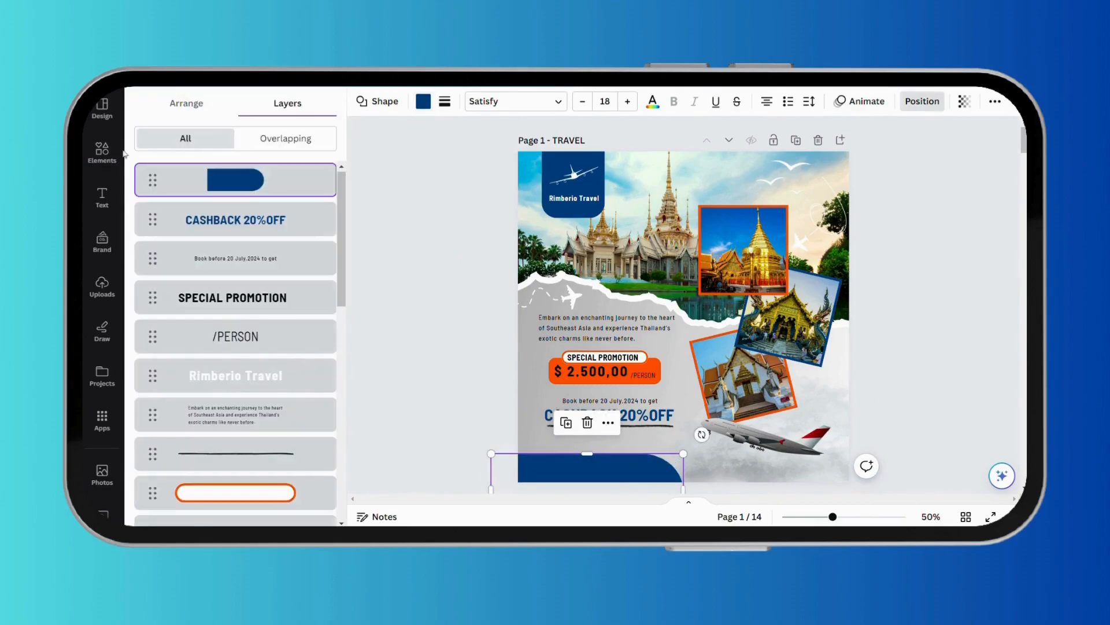
# Search the graphics for "globe" and place the ringed wireframe globe, scaled down, at the left end of the blue footer bar
pyautogui.click(102, 152)
pyautogui.click(201, 110)
pyautogui.write('glo')
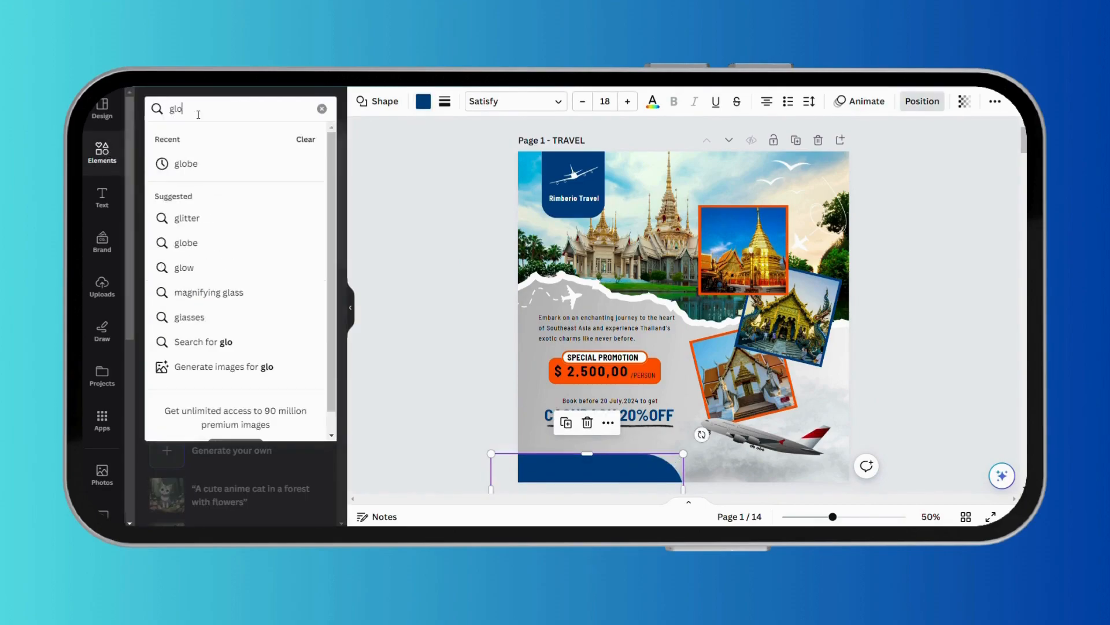
pyautogui.click(186, 242)
pyautogui.click(190, 139)
pyautogui.click(174, 412)
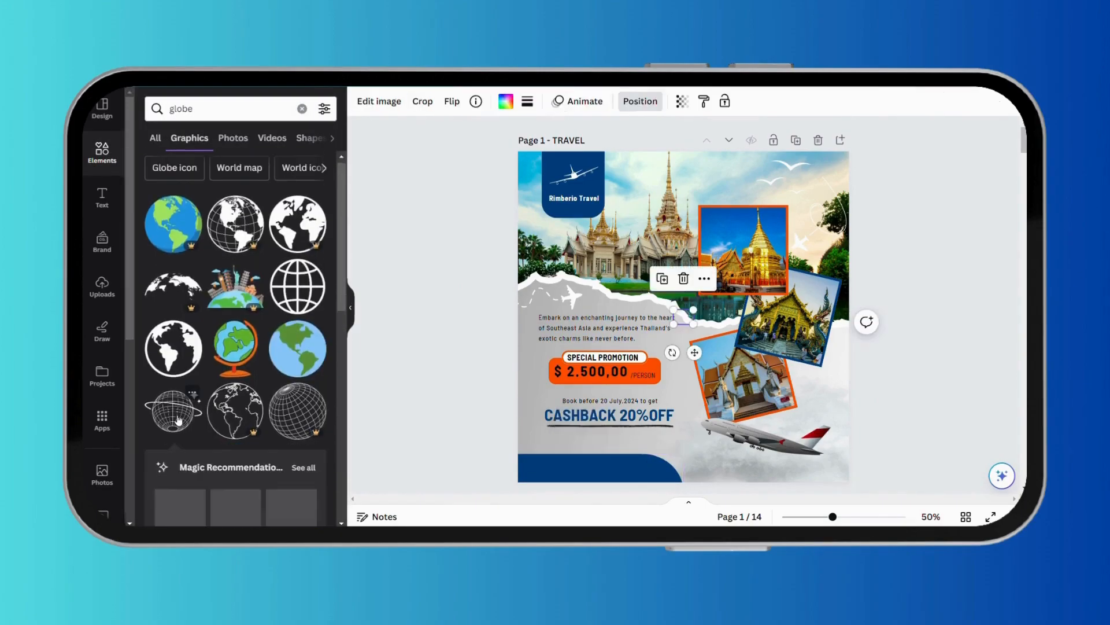
pyautogui.moveTo(694, 352); pyautogui.dragTo(554, 510)
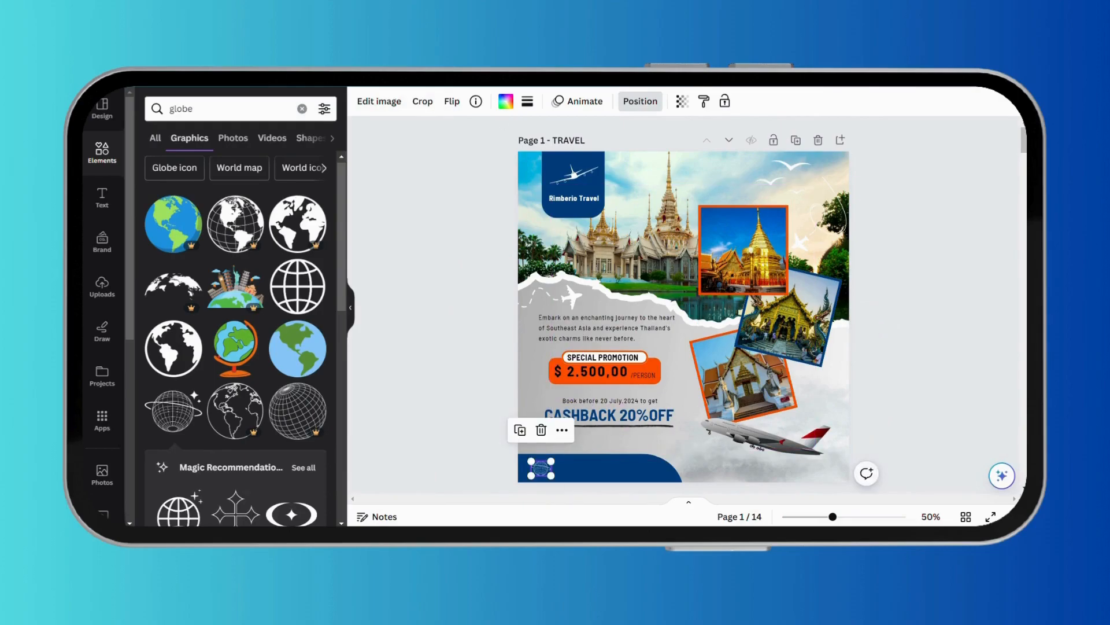
pyautogui.click(99, 199)
pyautogui.click(202, 332)
pyautogui.moveTo(642, 355); pyautogui.dragTo(651, 508)
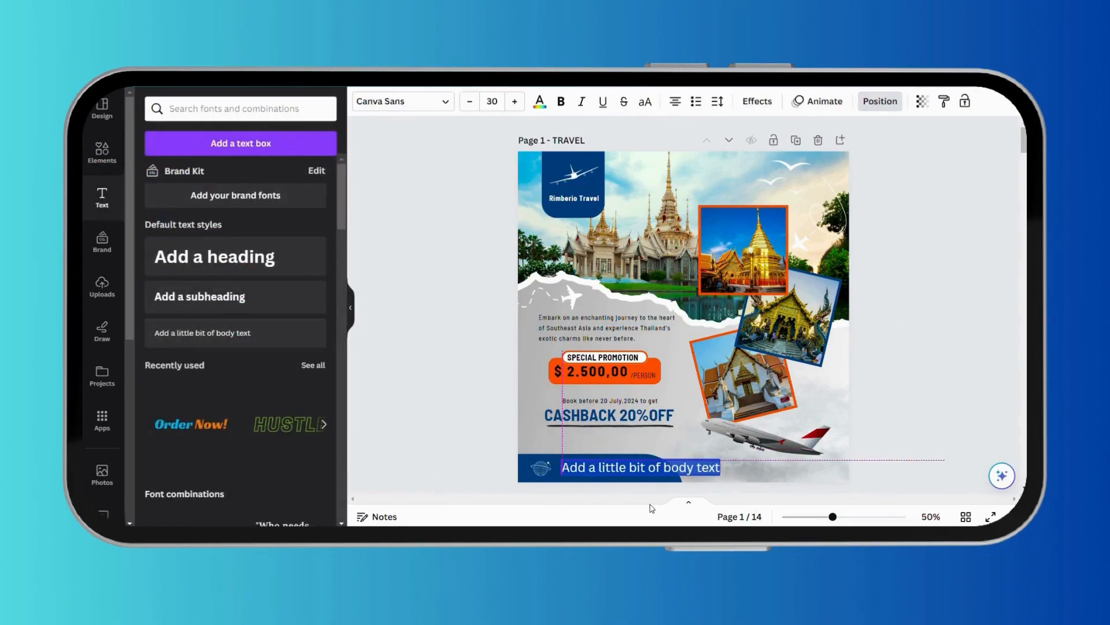
pyautogui.press('Escape')
pyautogui.doubleClick(723, 468)
pyautogui.write('www.reallygreatsite.com')
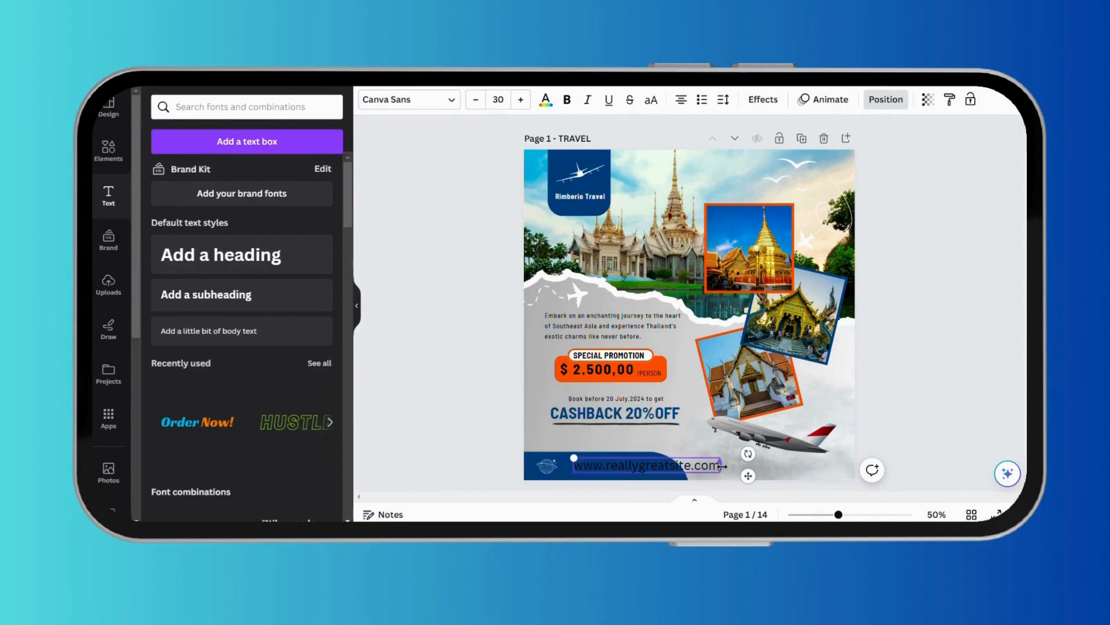
pyautogui.moveTo(748, 475); pyautogui.dragTo(734, 477)
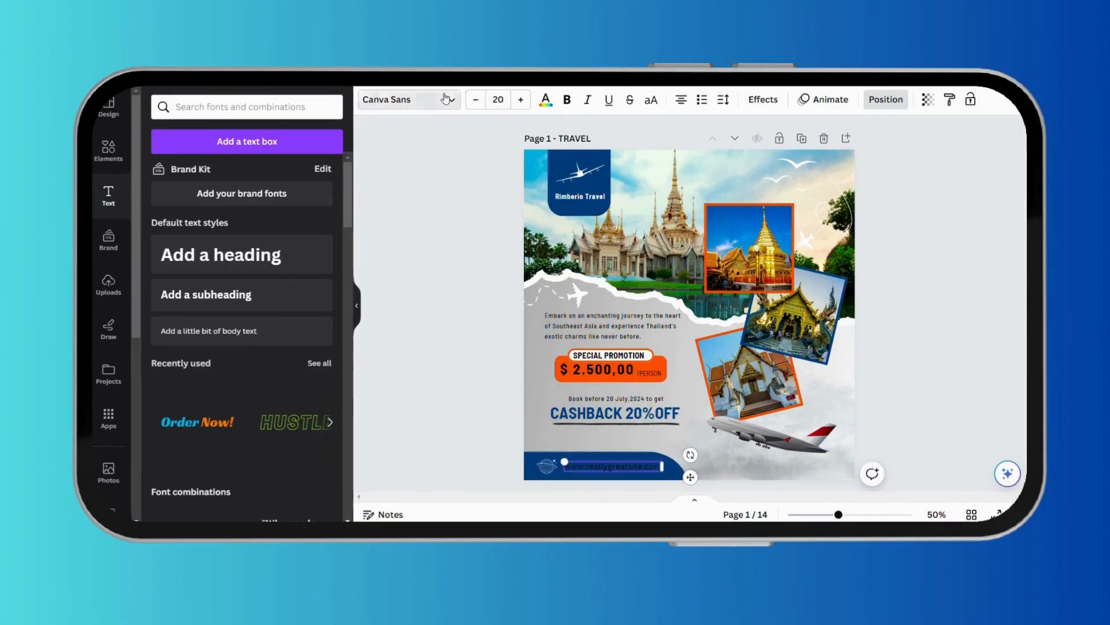
# Set the website text to the SemiBold weight of Barlow SemiCondensed
pyautogui.click(408, 100)
pyautogui.click(289, 200)
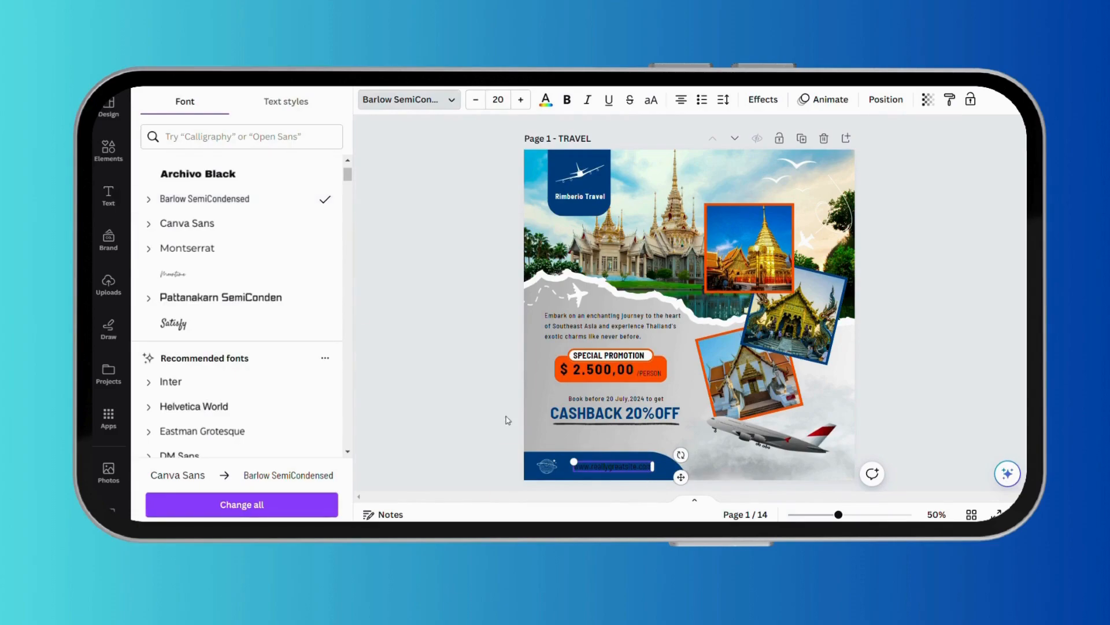
pyautogui.click(148, 199)
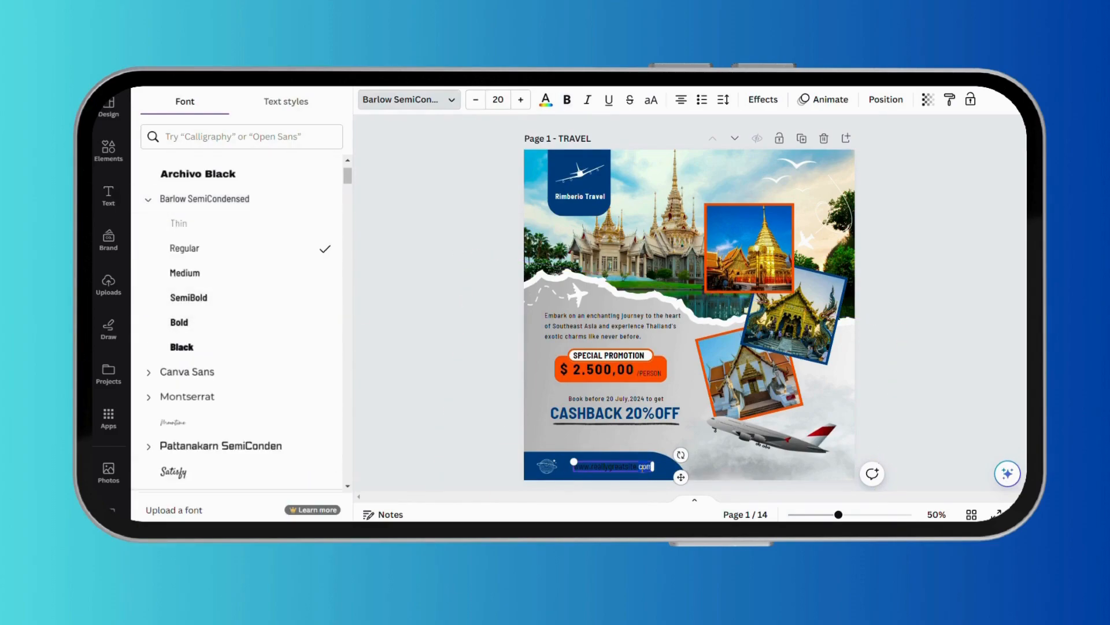
pyautogui.click(312, 297)
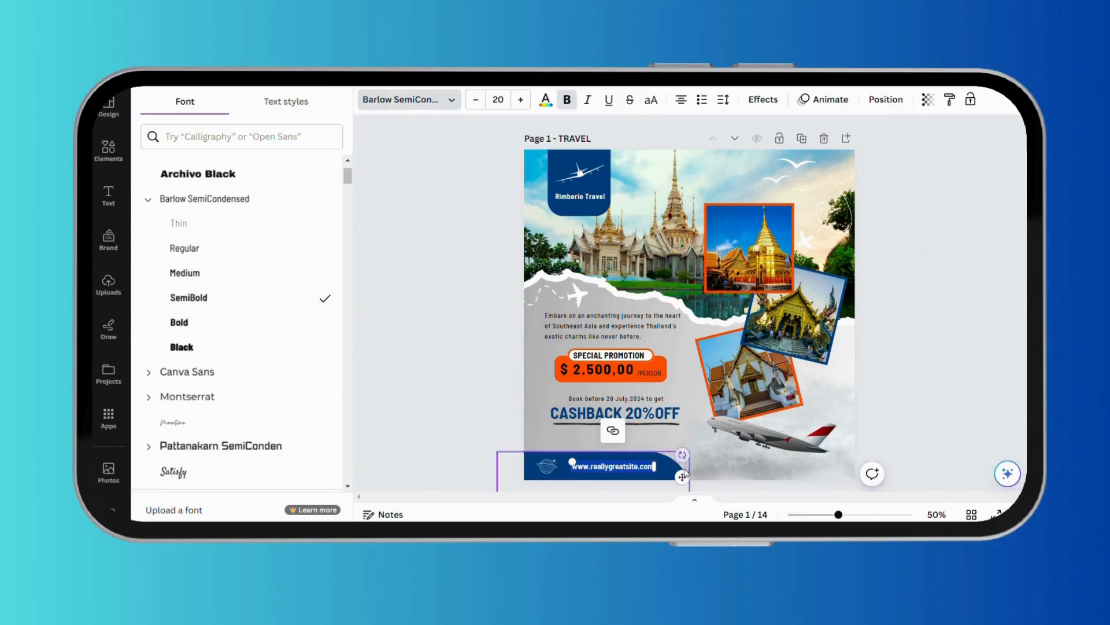
# Set the website text's letter spacing to 68, colour it white and align it with the globe in the footer bar
pyautogui.click(723, 100)
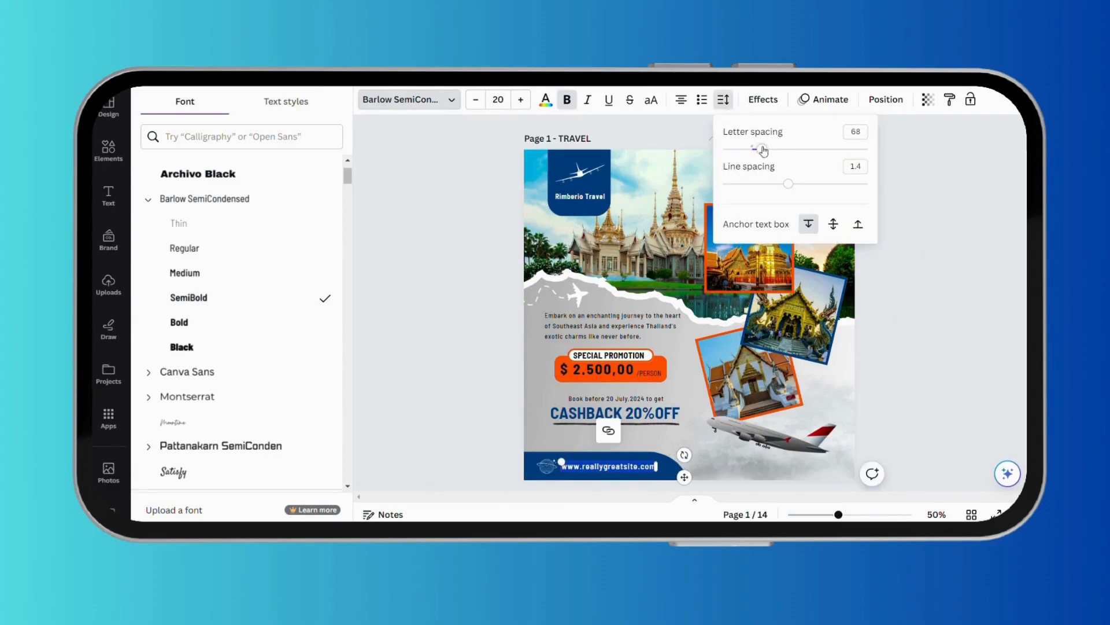
pyautogui.moveTo(685, 476); pyautogui.dragTo(688, 478)
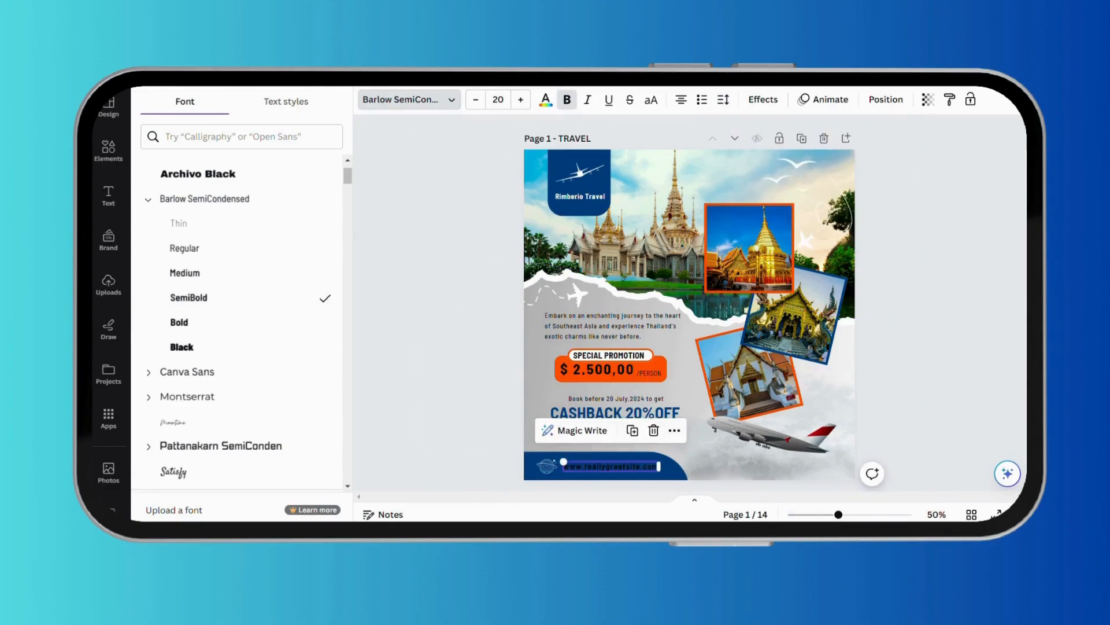
pyautogui.click(545, 100)
pyautogui.click(548, 466)
pyautogui.doubleClick(549, 470)
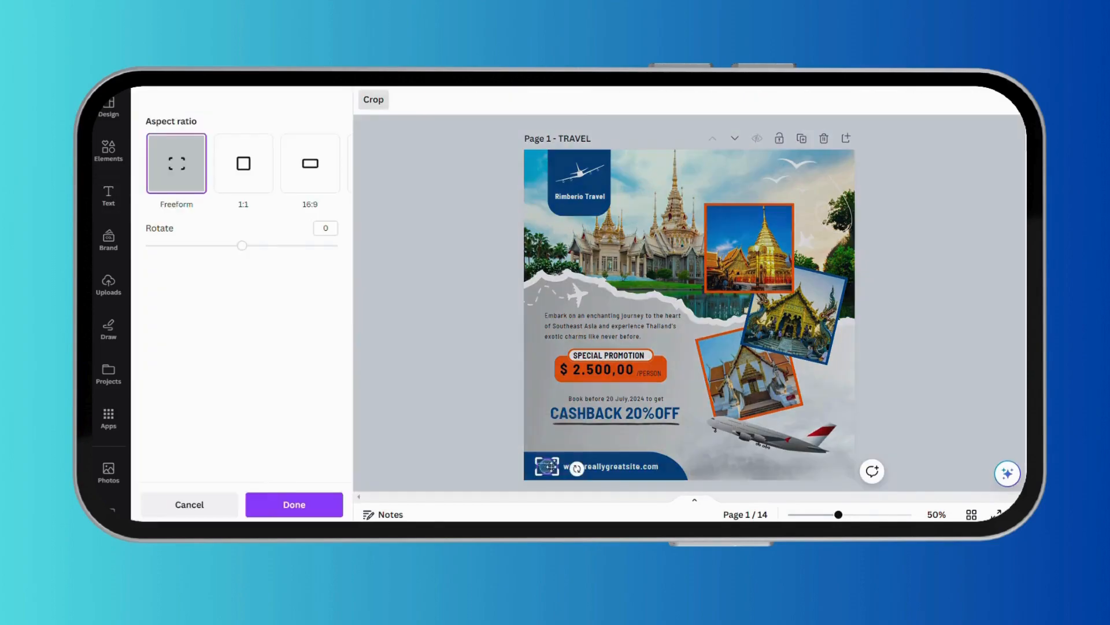
pyautogui.click(605, 465)
pyautogui.moveTo(613, 464); pyautogui.dragTo(615, 464)
# Add a heading reading "THAILAND" in uppercase Anton above the travel paragraph
pyautogui.click(220, 255)
pyautogui.write('thailand')
pyautogui.click(644, 101)
pyautogui.moveTo(698, 364); pyautogui.dragTo(626, 313)
pyautogui.click(403, 101)
pyautogui.scroll(5, 272, 321)
pyautogui.click(272, 322)
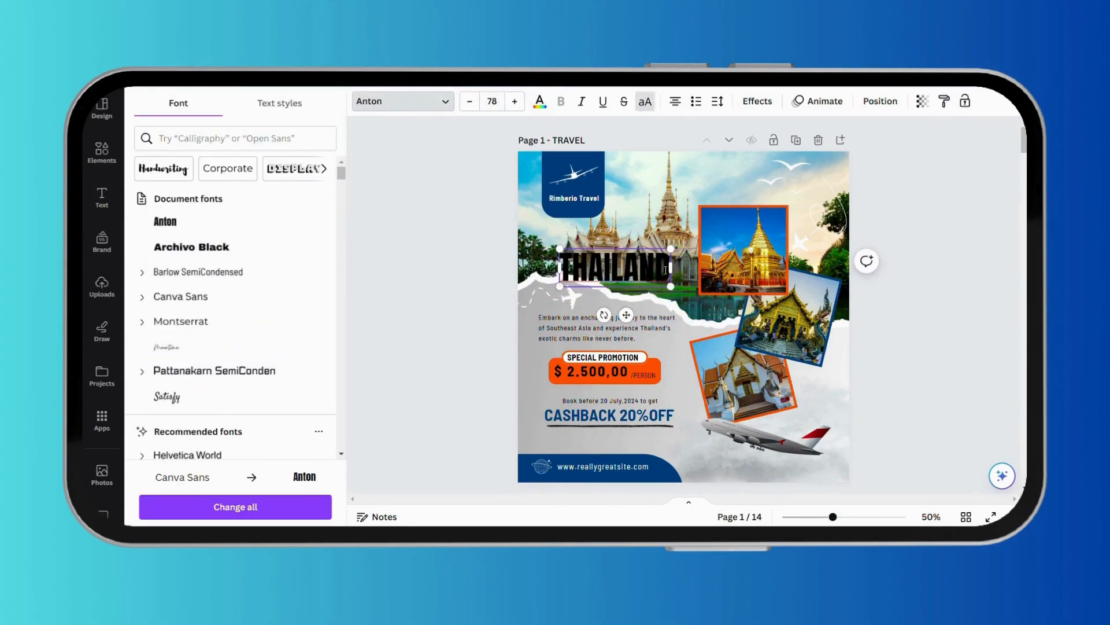
# Colour the THAILAND heading orange, widen its letter spacing and enlarge it to size 88.6 beside the temple photo
pyautogui.doubleClick(665, 269)
pyautogui.click(540, 101)
pyautogui.click(180, 309)
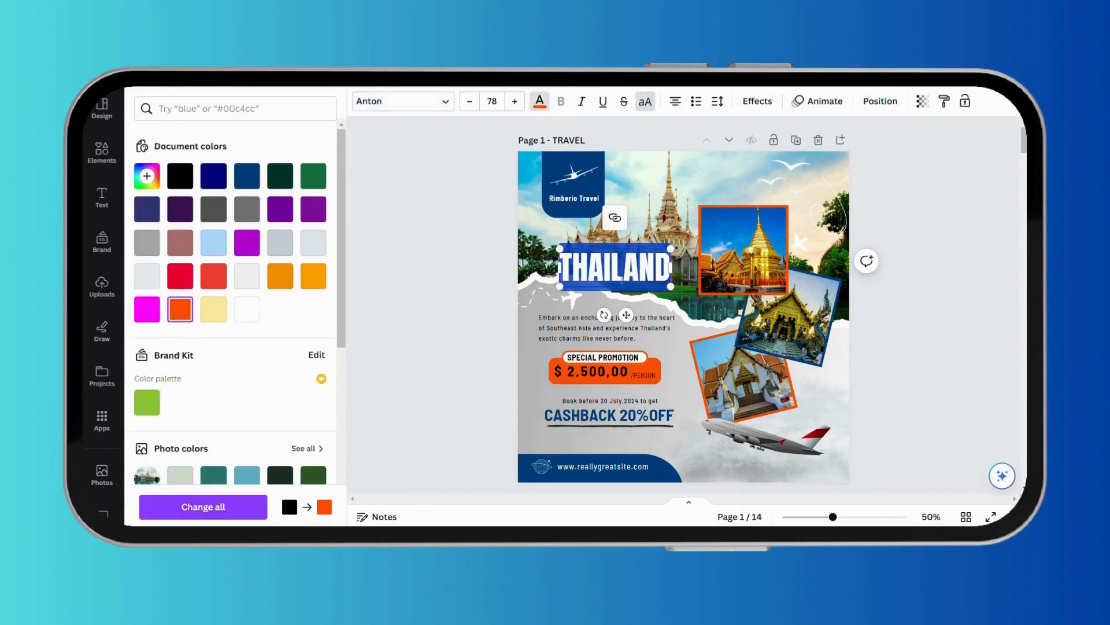
pyautogui.click(717, 101)
pyautogui.moveTo(747, 151); pyautogui.dragTo(754, 152)
pyautogui.moveTo(626, 318); pyautogui.dragTo(623, 318)
pyautogui.click(653, 236)
pyautogui.click(627, 267)
pyautogui.moveTo(676, 285); pyautogui.dragTo(689, 291)
pyautogui.moveTo(660, 268); pyautogui.dragTo(654, 266)
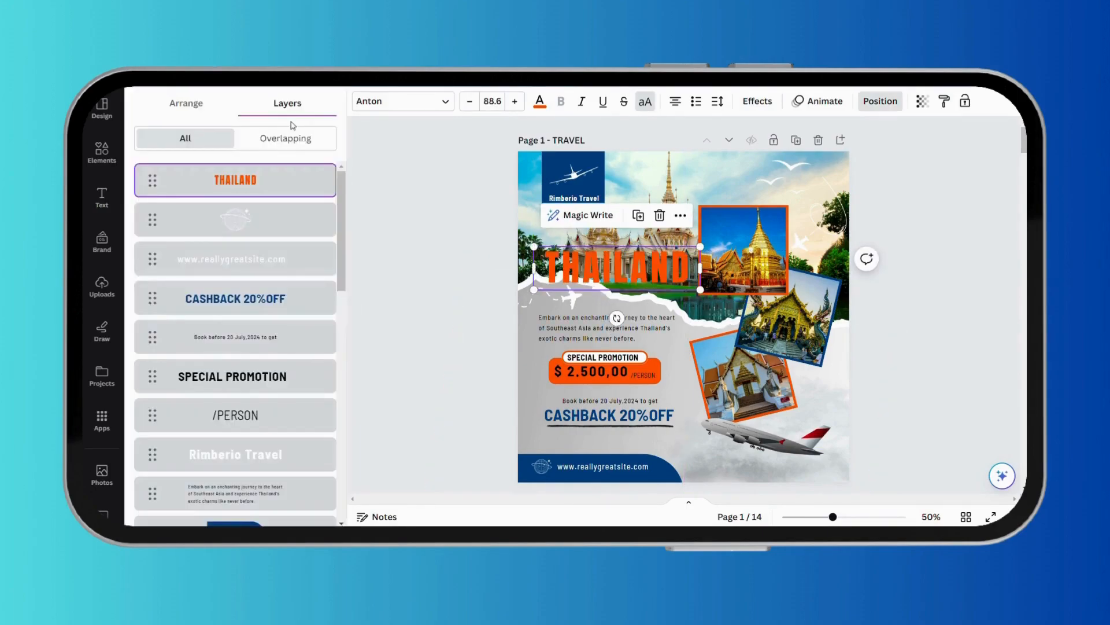
# Add a subheading reading "Explore the Beauty of" on a single line above the THAILAND heading
pyautogui.click(104, 200)
pyautogui.click(188, 307)
pyautogui.moveTo(626, 340); pyautogui.dragTo(626, 275)
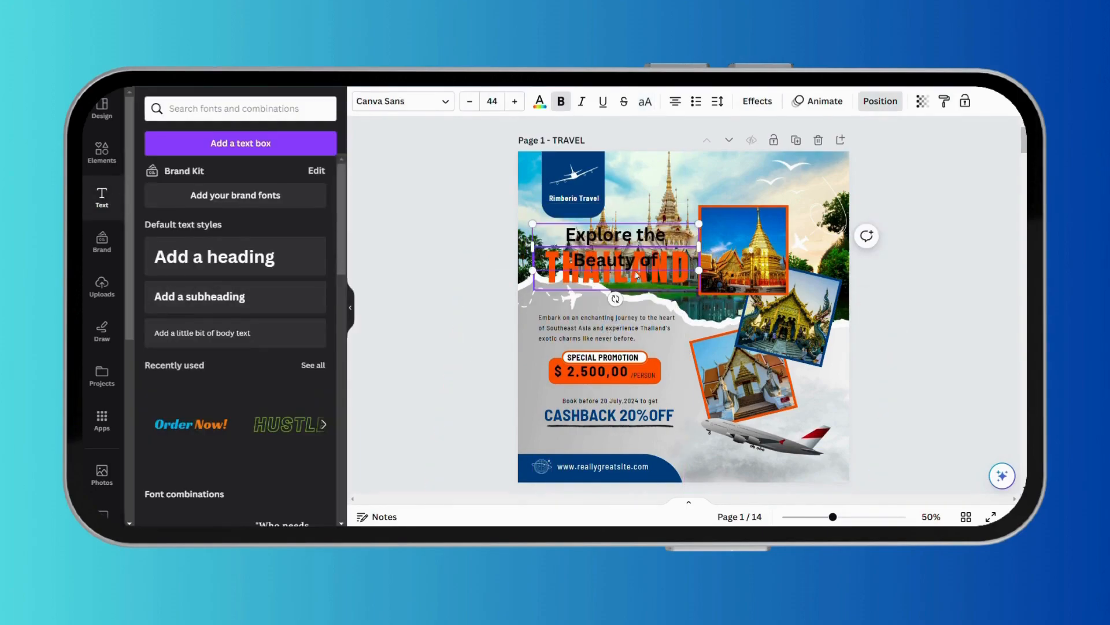
pyautogui.moveTo(701, 237); pyautogui.dragTo(746, 242)
# Set "Explore the Beauty of" in white Satisfy and adjust its letter spacing to fit the width of the THAILAND heading
pyautogui.click(439, 104)
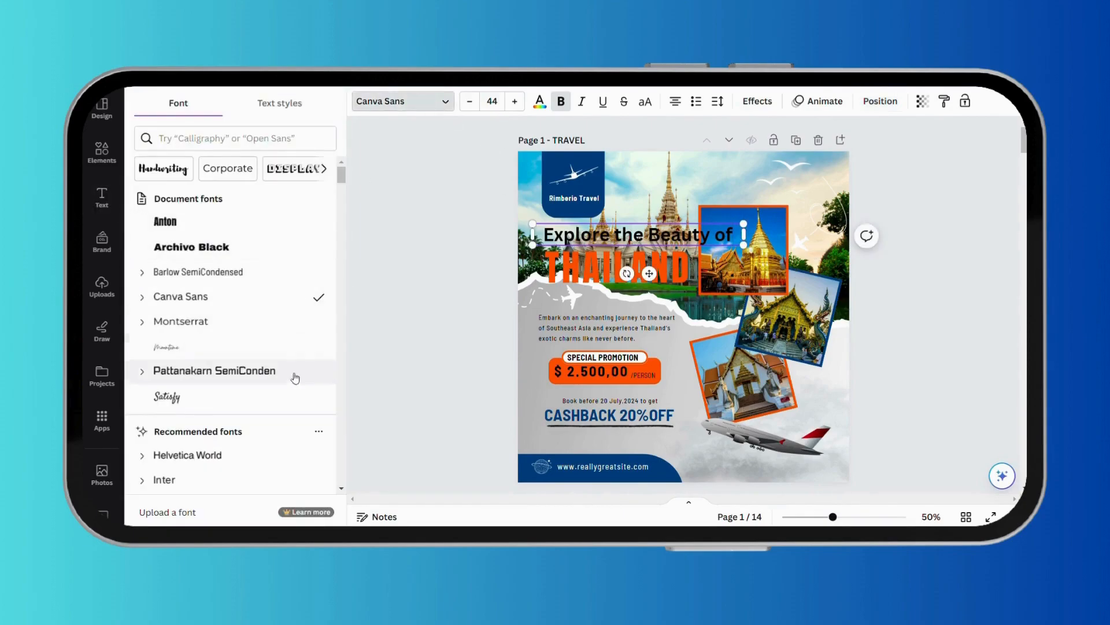
pyautogui.click(277, 396)
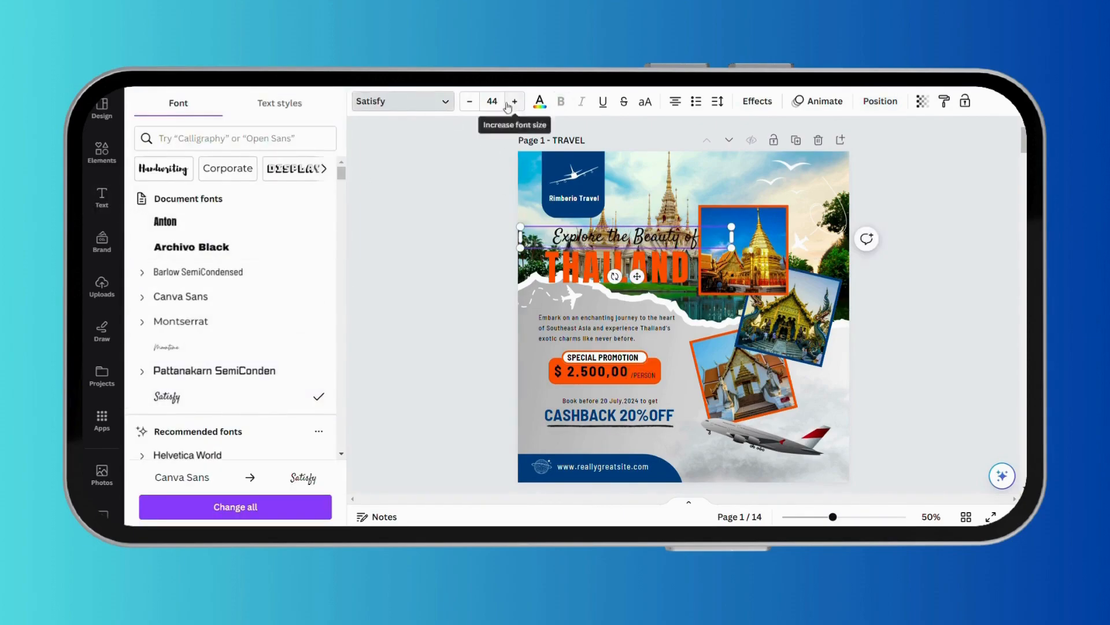
pyautogui.click(540, 101)
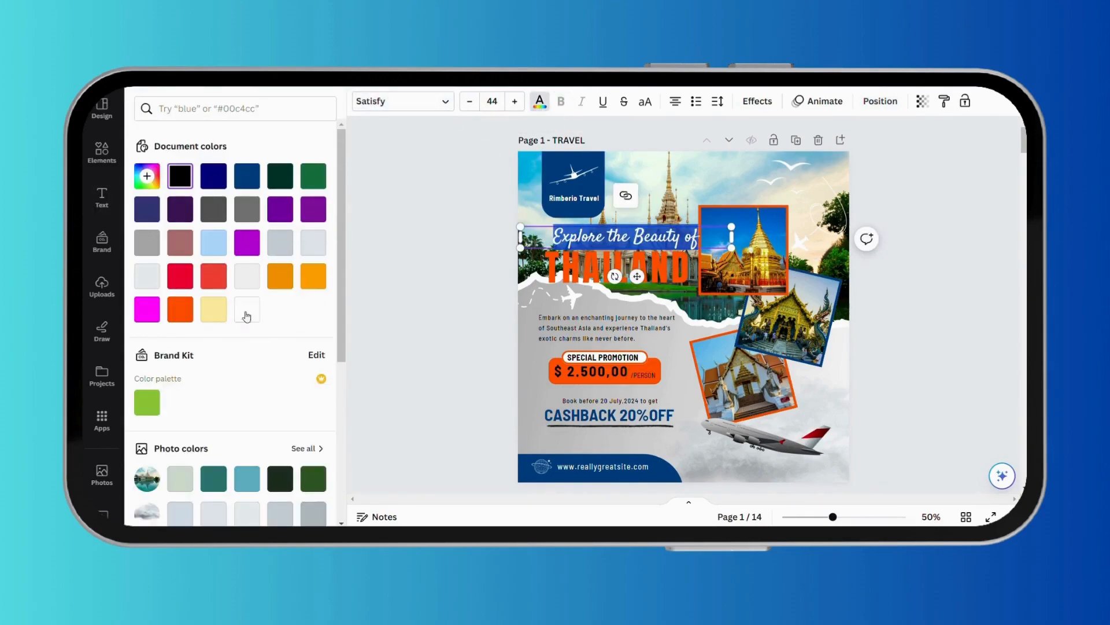
pyautogui.click(246, 309)
pyautogui.click(717, 101)
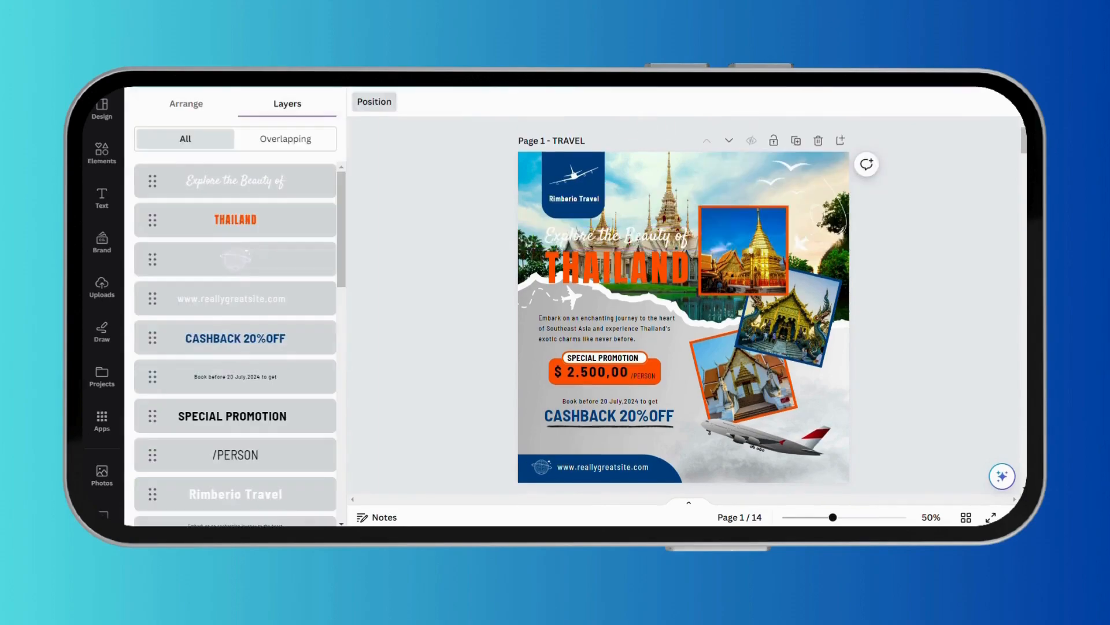
# Lock the background temple photo and group the elements of the agency logo
pyautogui.click(526, 172)
pyautogui.click(675, 104)
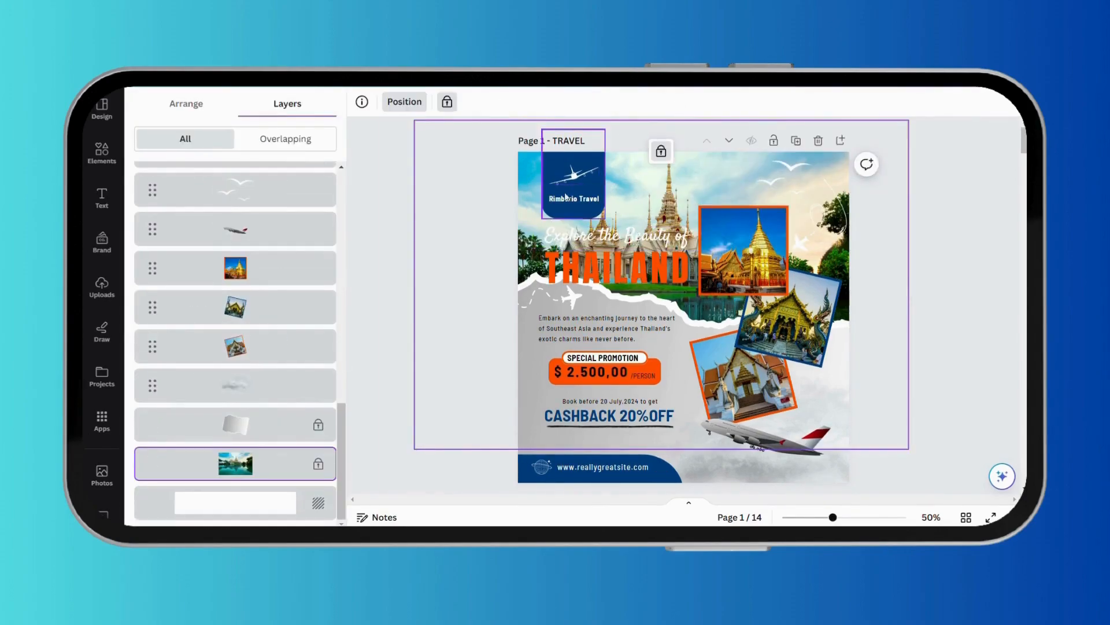
pyautogui.moveTo(551, 210); pyautogui.dragTo(584, 185)
pyautogui.click(583, 249)
pyautogui.click(930, 102)
# Group the framed temple photos, and group the title lines with the neighbouring text
pyautogui.moveTo(720, 195); pyautogui.dragTo(769, 364)
pyautogui.hotkey('ctrl', 'g')
pyautogui.moveTo(534, 226); pyautogui.dragTo(586, 271)
pyautogui.click(596, 195)
pyautogui.click(539, 377)
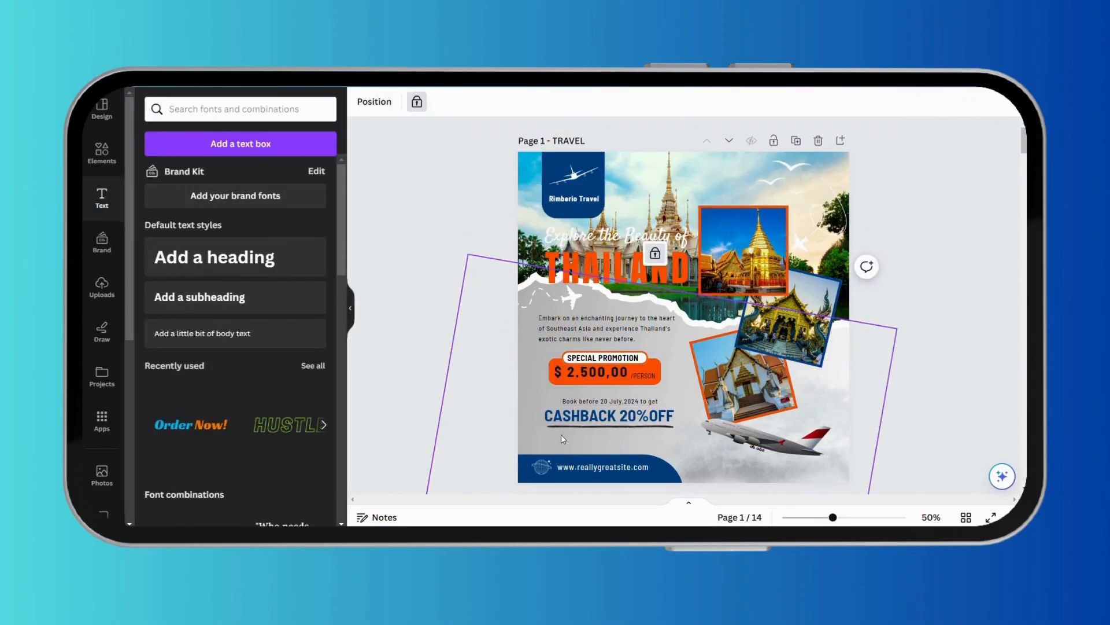
# Group the booking deadline and cashback text with the underline, and group the special-promotion price elements
pyautogui.moveTo(561, 437); pyautogui.dragTo(597, 401)
pyautogui.click(620, 366)
pyautogui.click(551, 359)
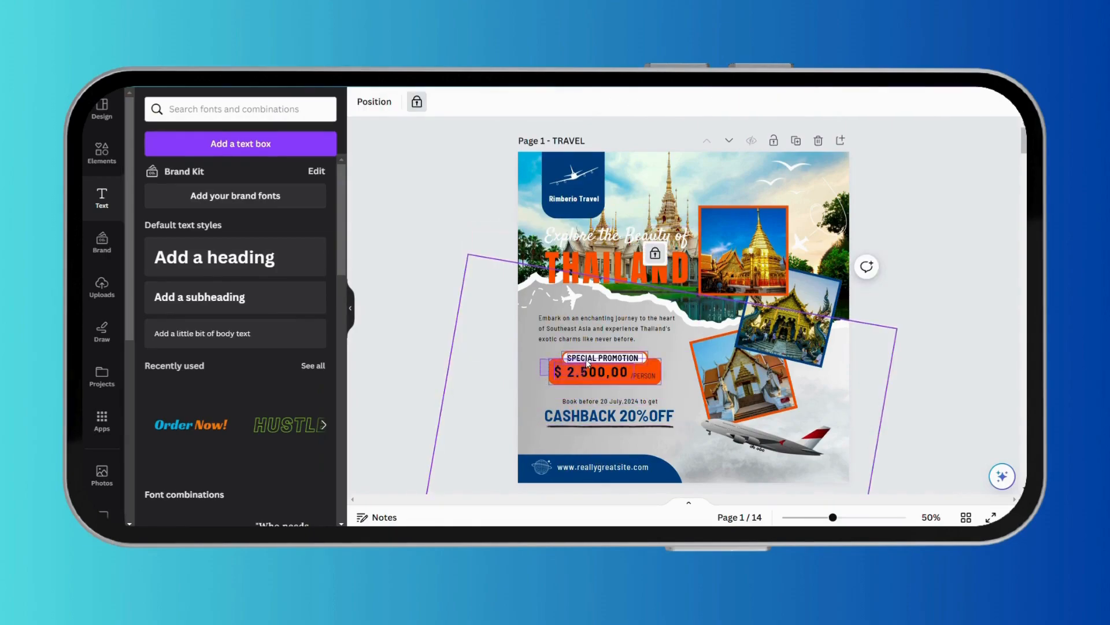
pyautogui.moveTo(587, 361); pyautogui.dragTo(591, 360)
pyautogui.click(615, 322)
# Group the website footer elements, group the airplane with the cloud, and collapse the side panel to show the finished post
pyautogui.moveTo(513, 448); pyautogui.dragTo(583, 465)
pyautogui.click(599, 425)
pyautogui.click(762, 440)
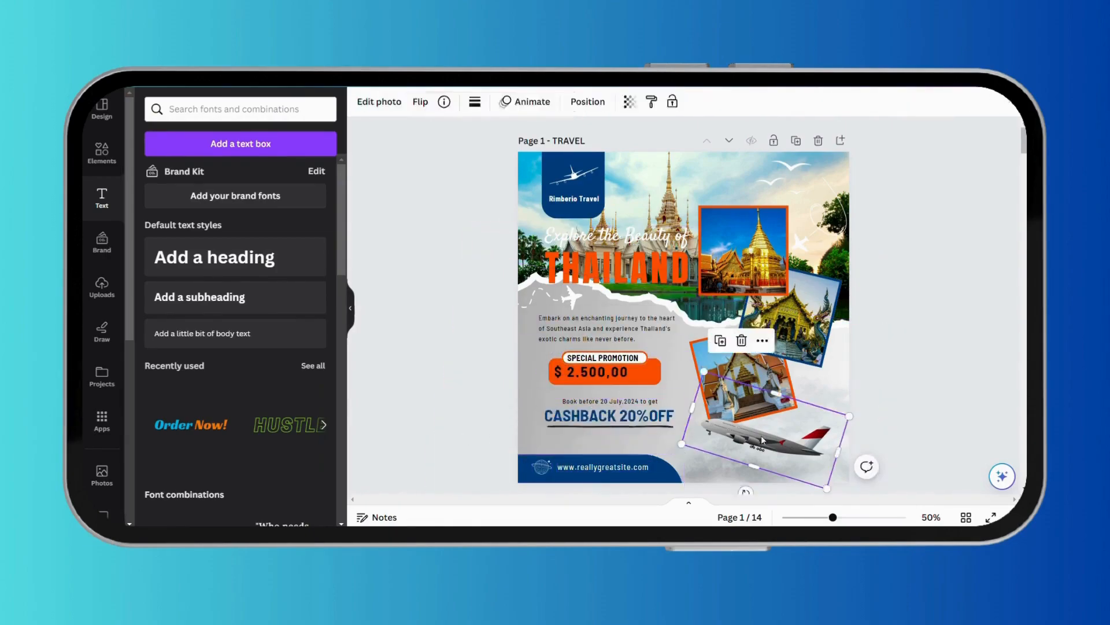
pyautogui.moveTo(733, 456); pyautogui.dragTo(734, 457)
pyautogui.click(755, 340)
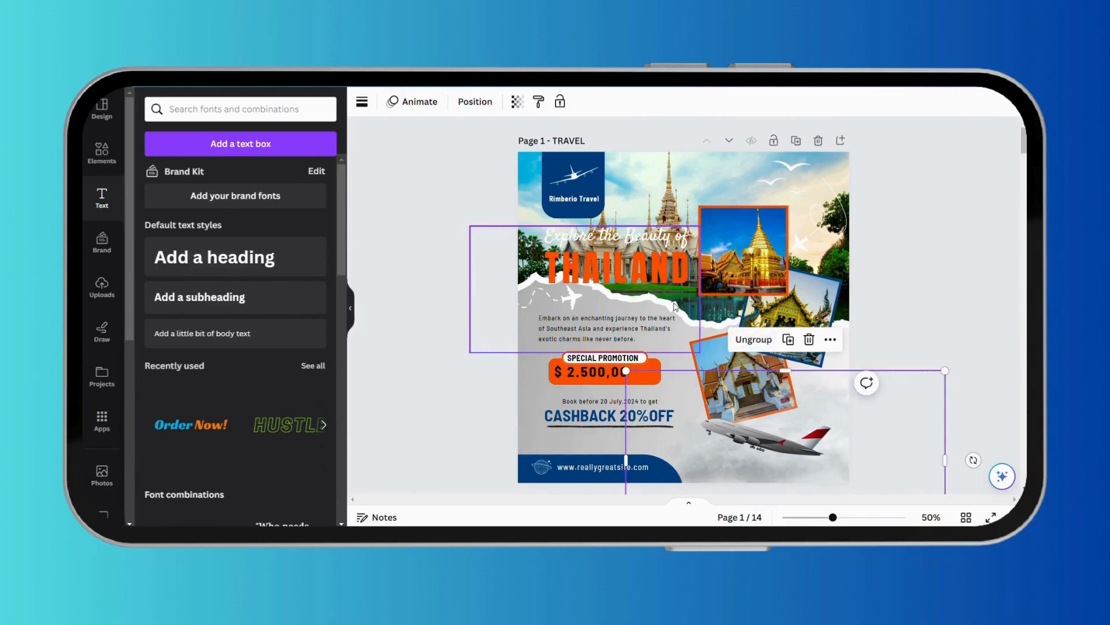
pyautogui.click(940, 216)
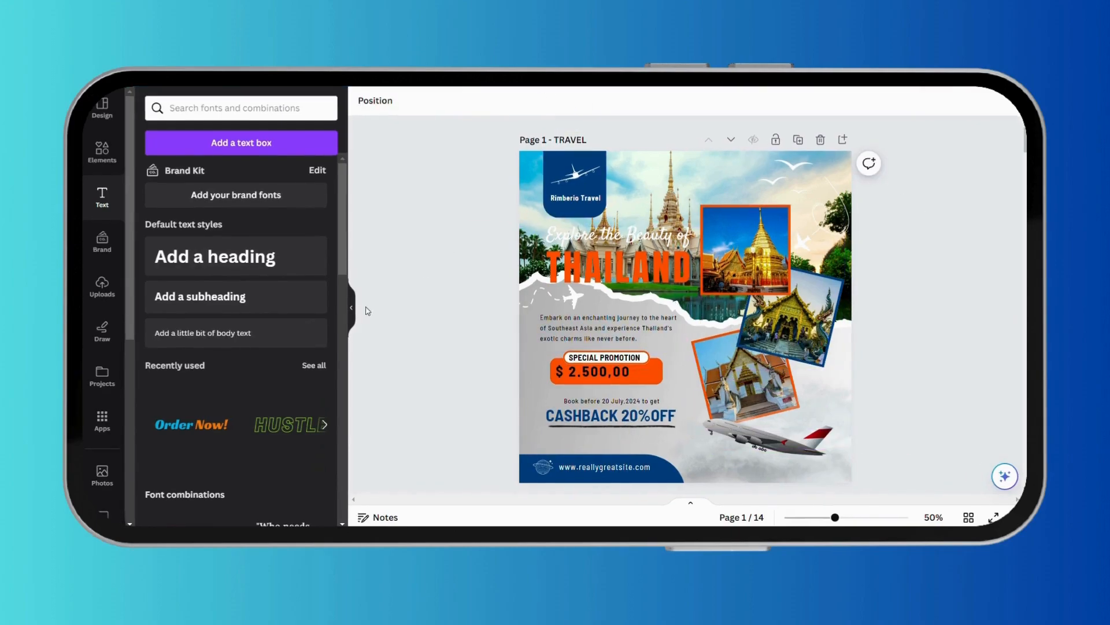
pyautogui.click(350, 308)
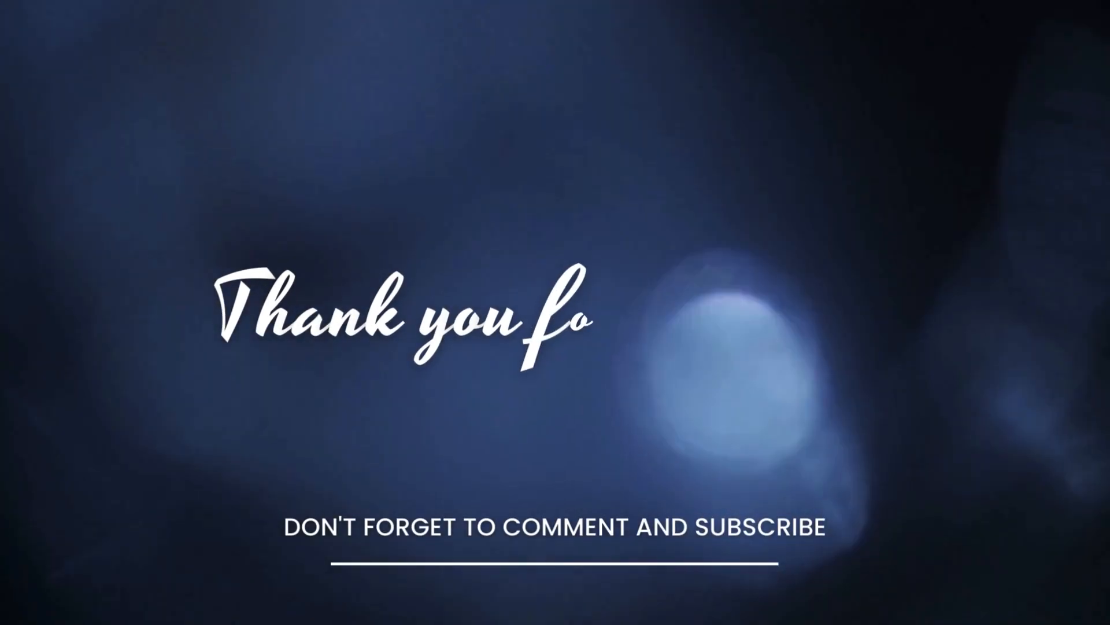